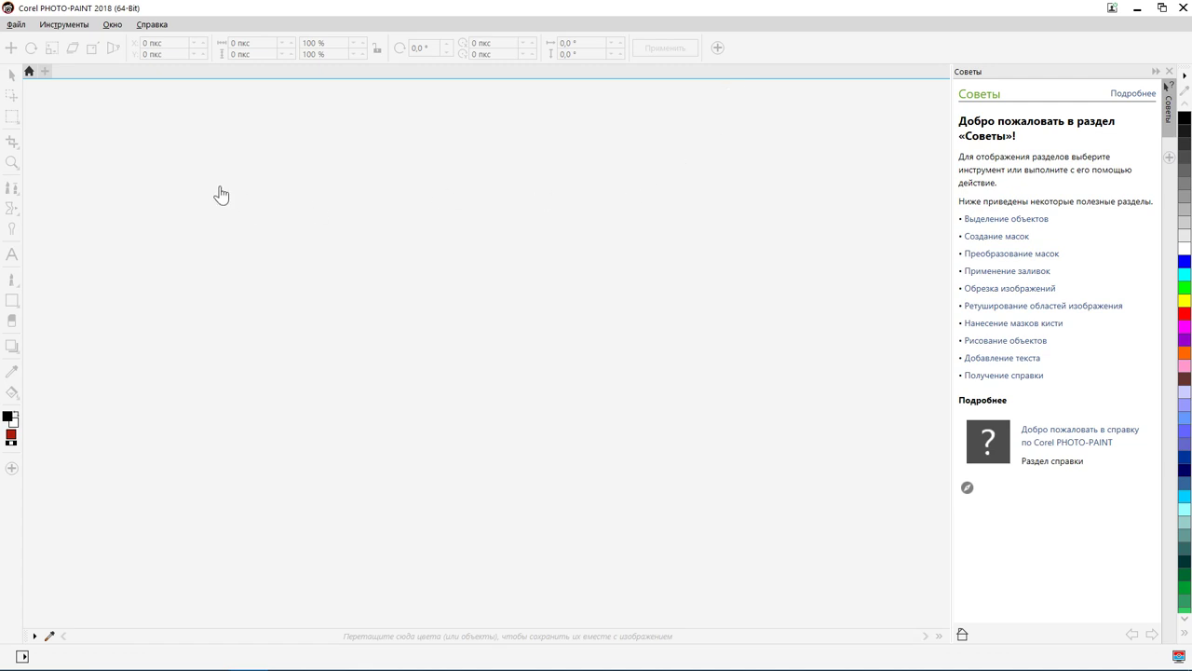
pyautogui.click(4, 20)
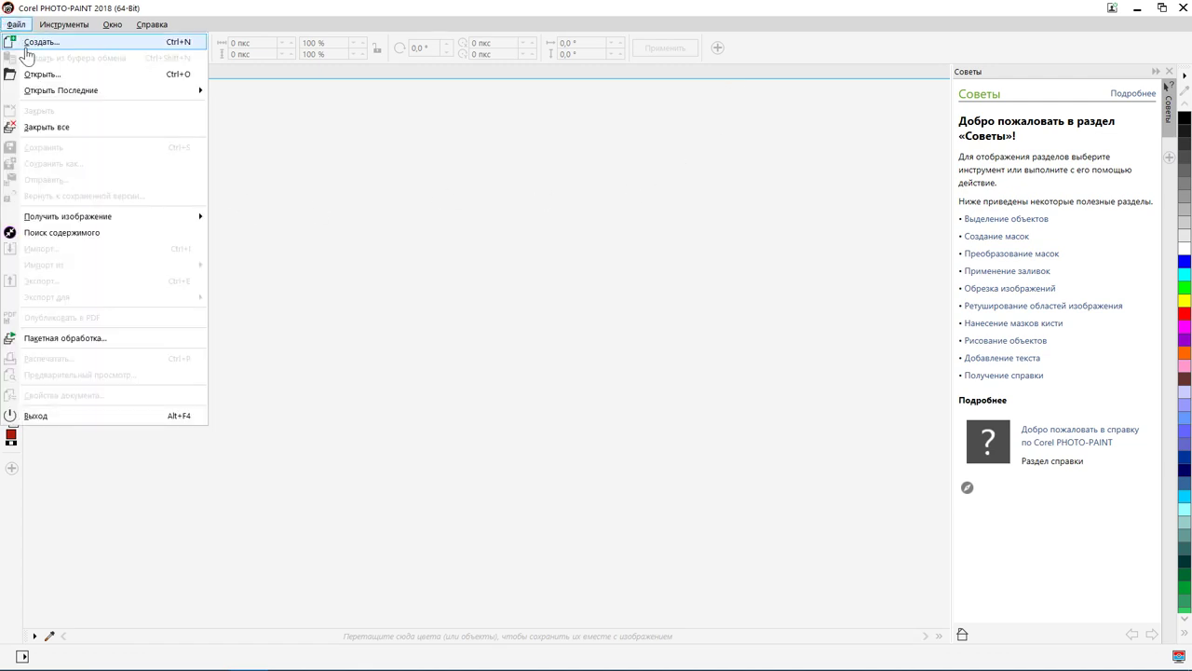
pyautogui.click(35, 75)
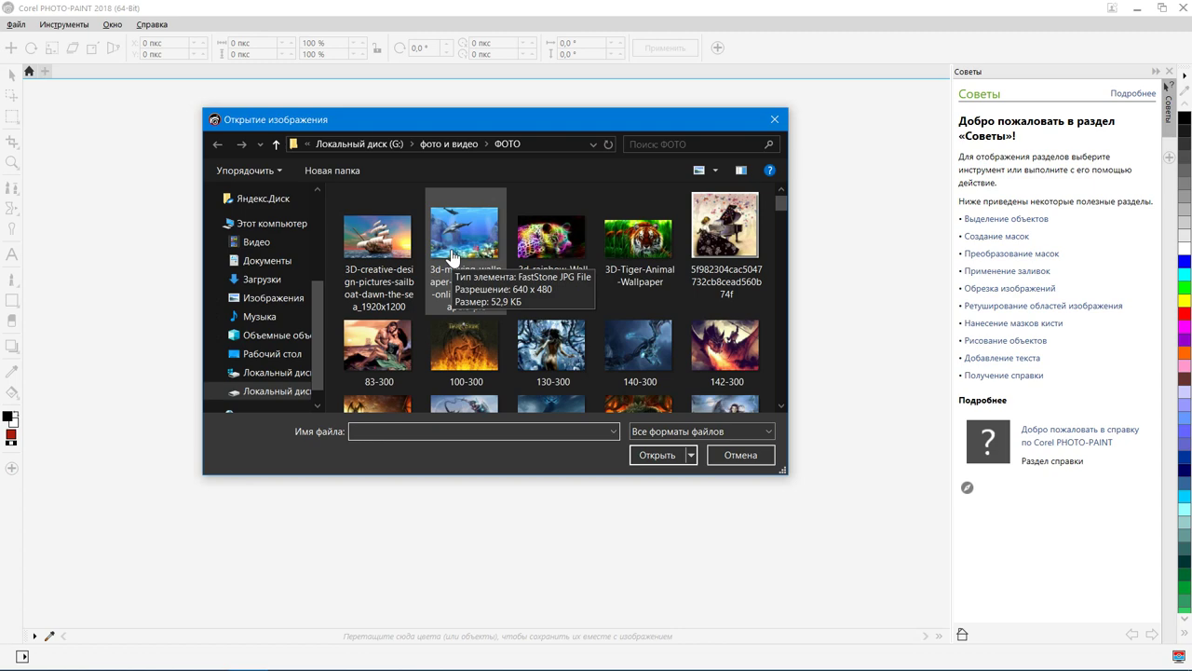
pyautogui.scroll(-10, 452, 256)
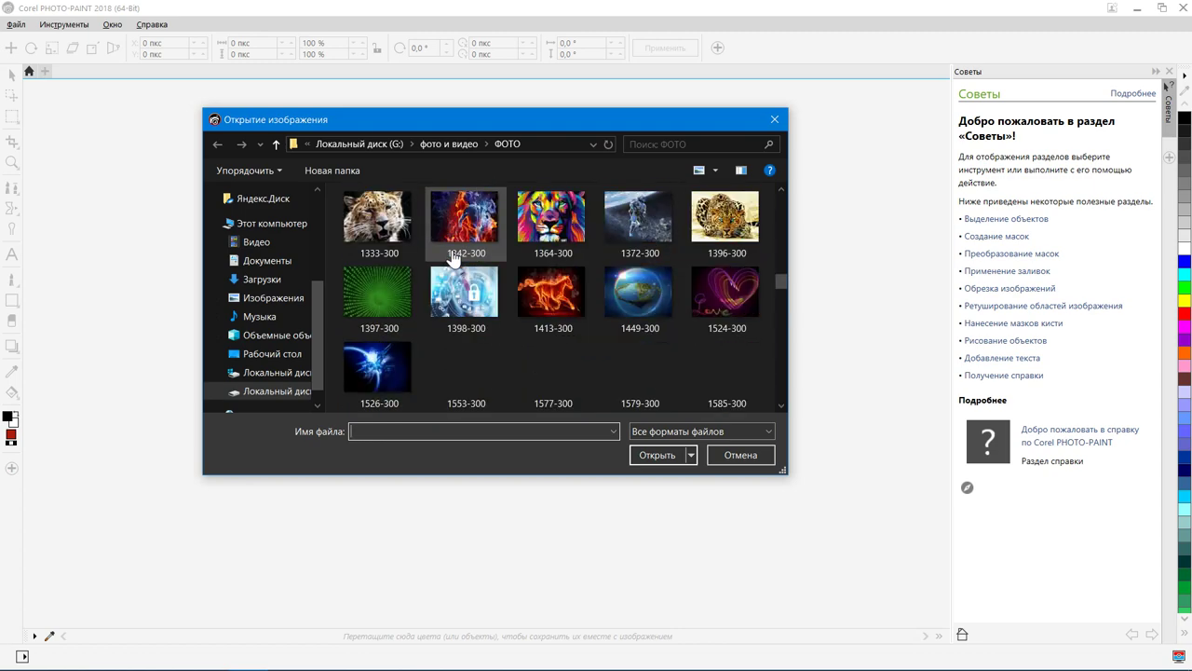
pyautogui.scroll(10, 451, 256)
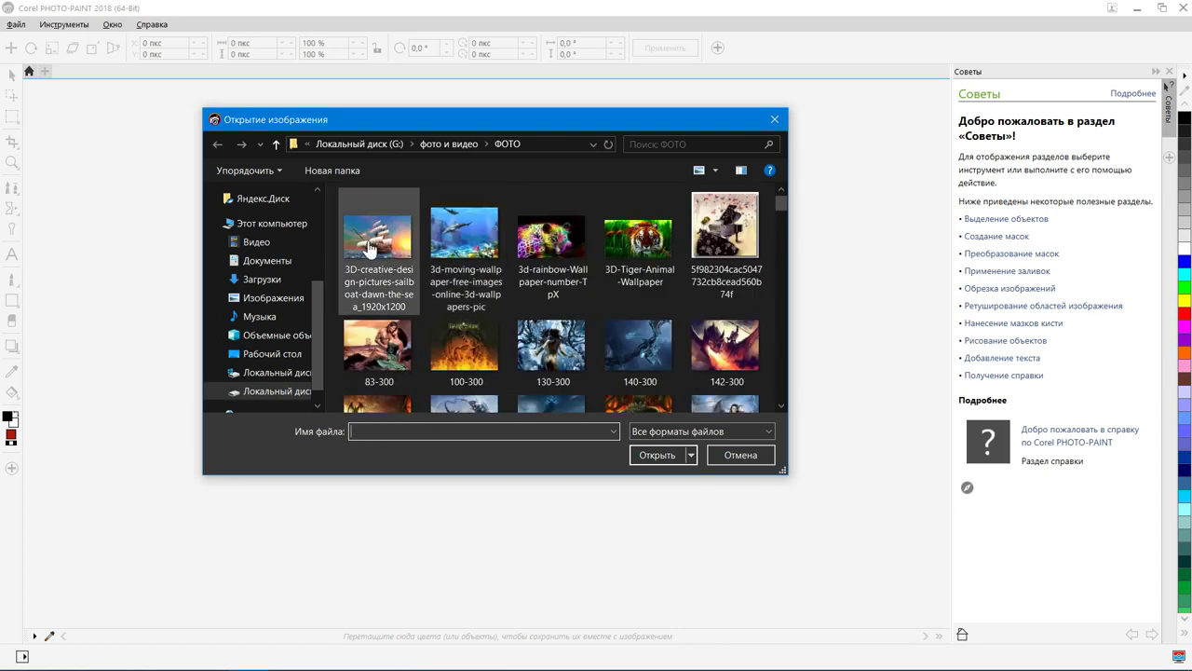
pyautogui.click(370, 247)
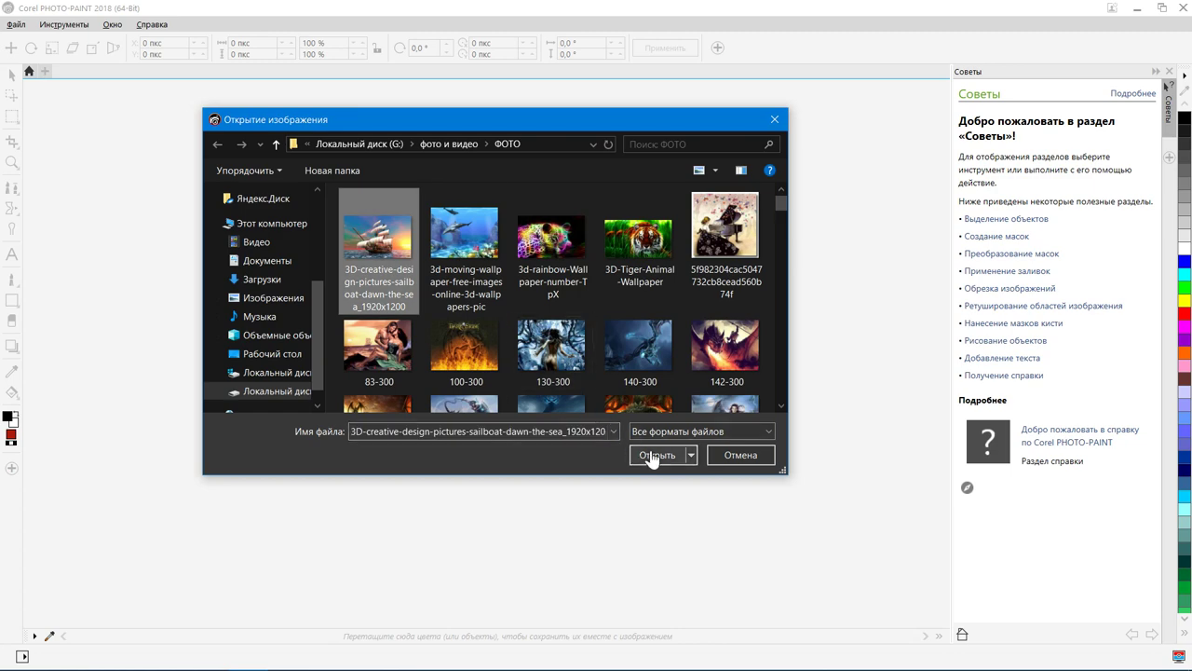
pyautogui.click(715, 460)
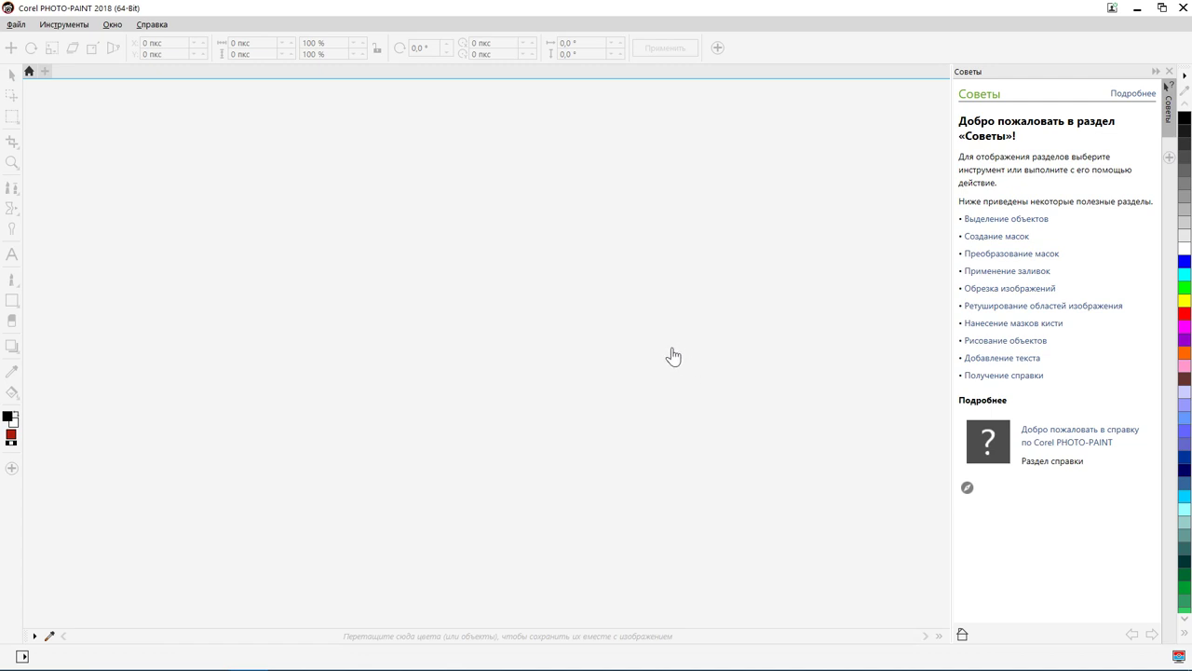
pyautogui.click(16, 24)
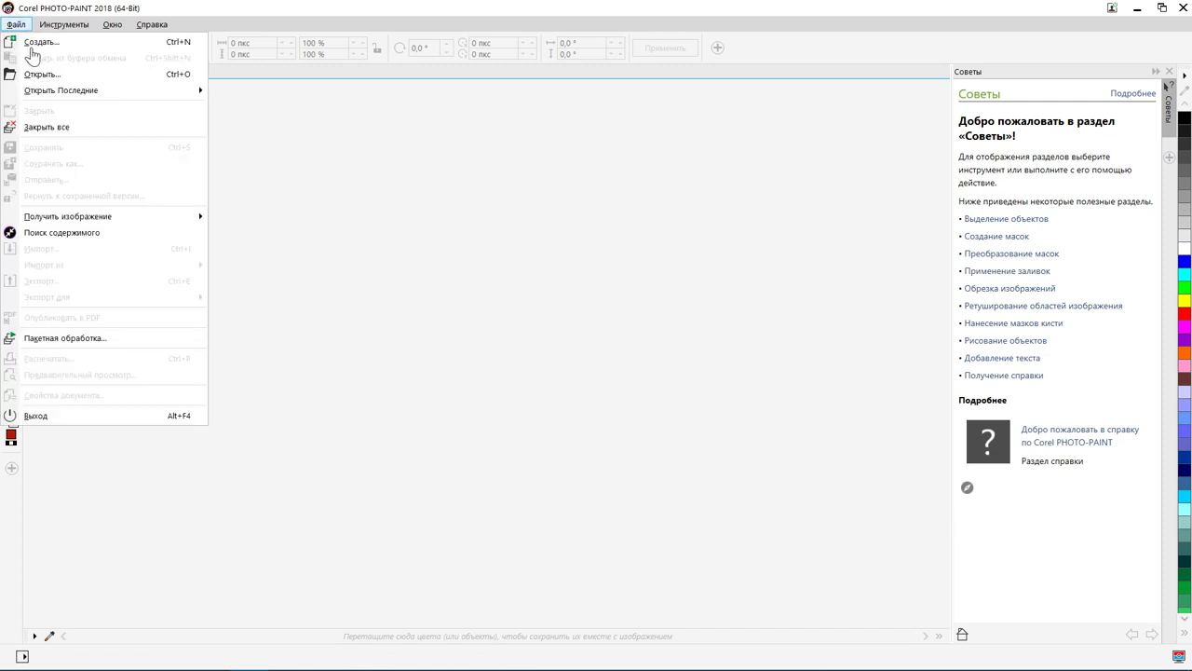
pyautogui.click(41, 75)
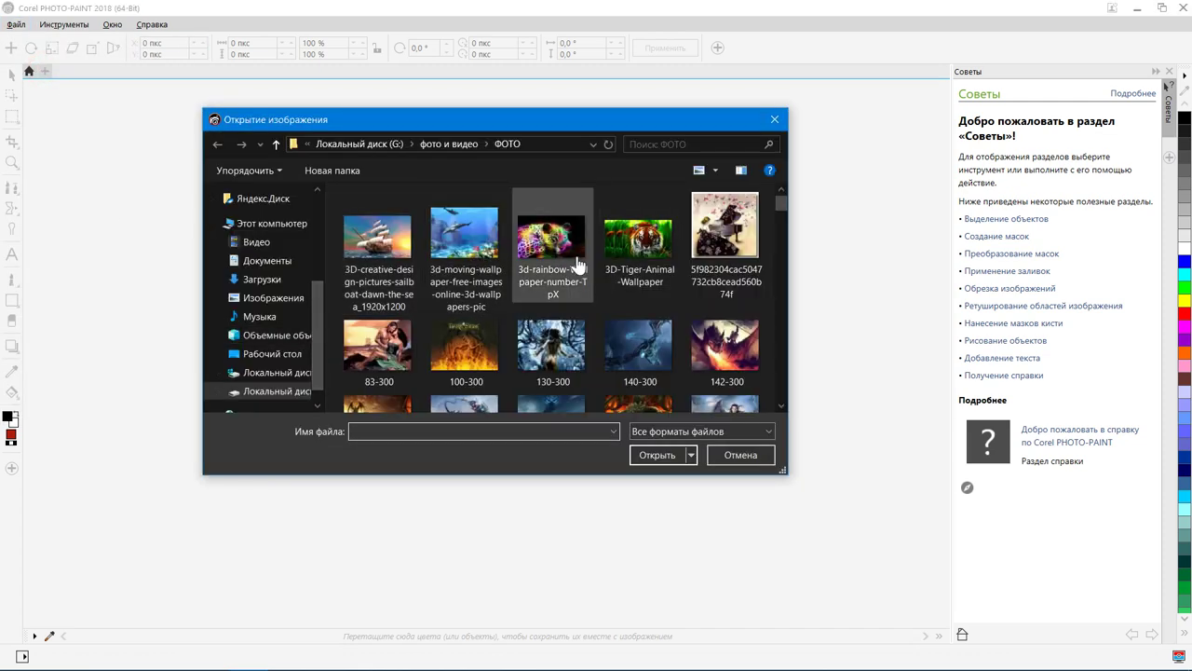
pyautogui.scroll(-10, 576, 265)
pyautogui.scroll(-3, 575, 266)
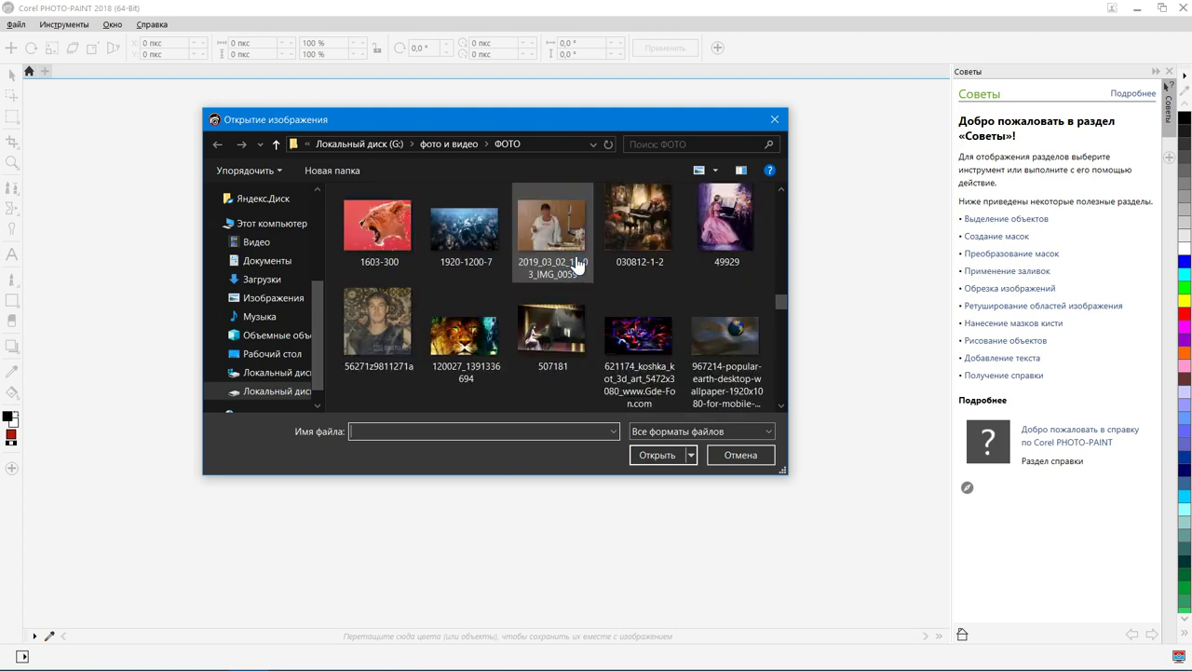
pyautogui.scroll(-5, 575, 265)
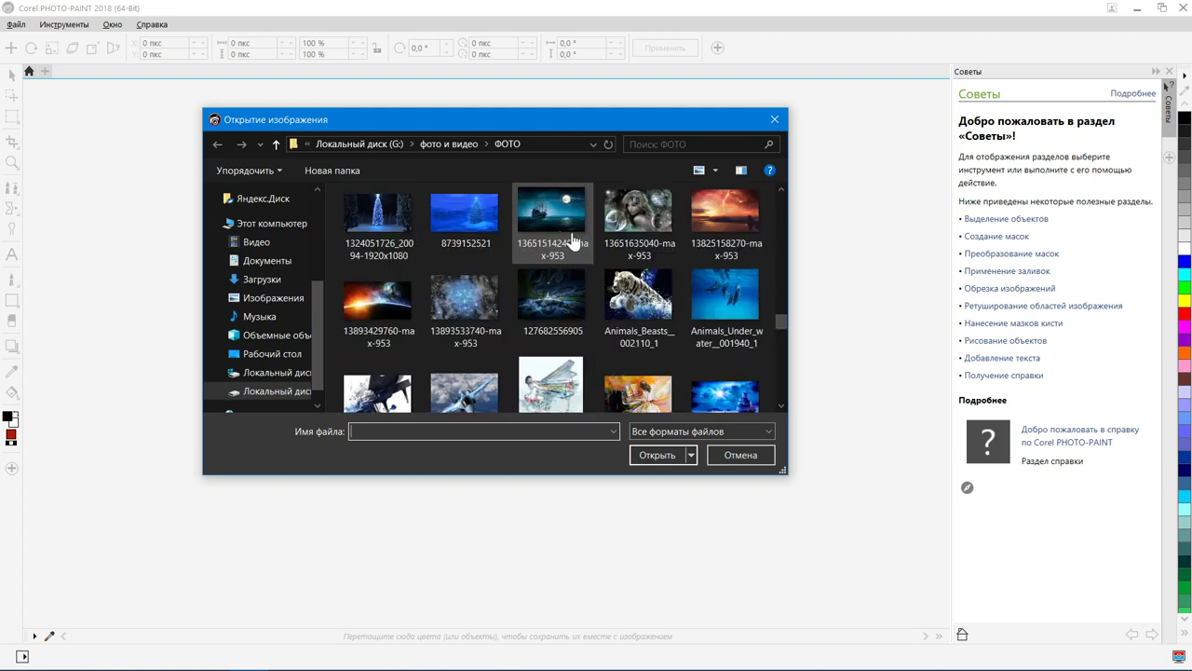
pyautogui.click(568, 237)
pyautogui.click(648, 454)
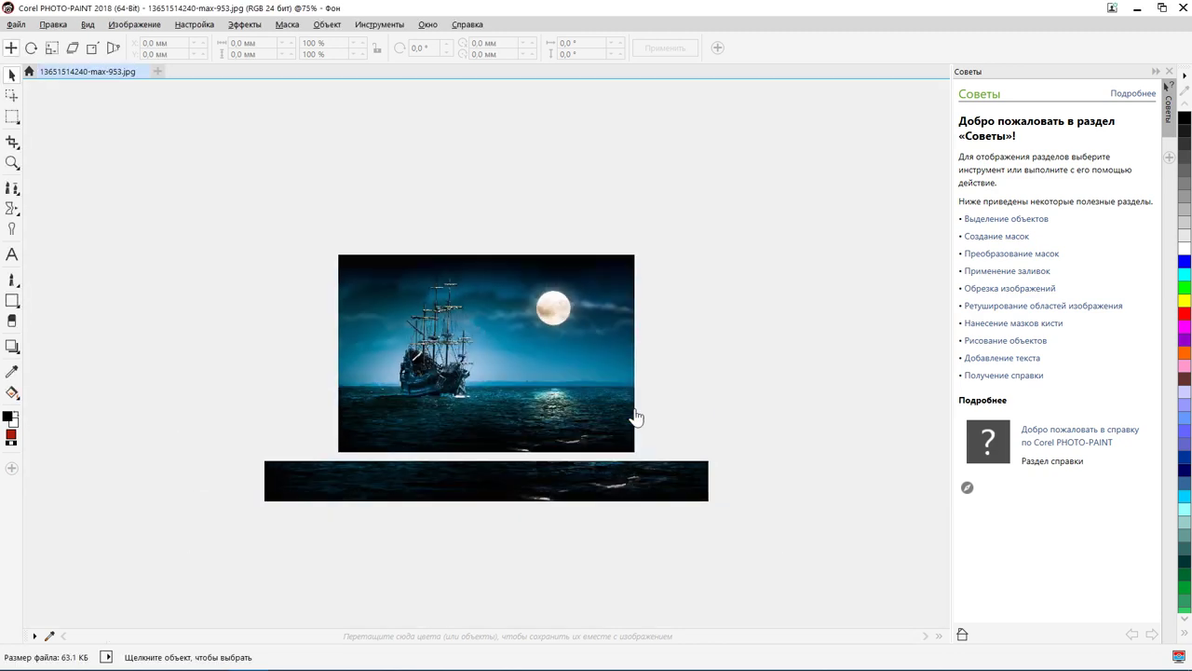
pyautogui.scroll(2, 634, 417)
pyautogui.scroll(-3, 634, 417)
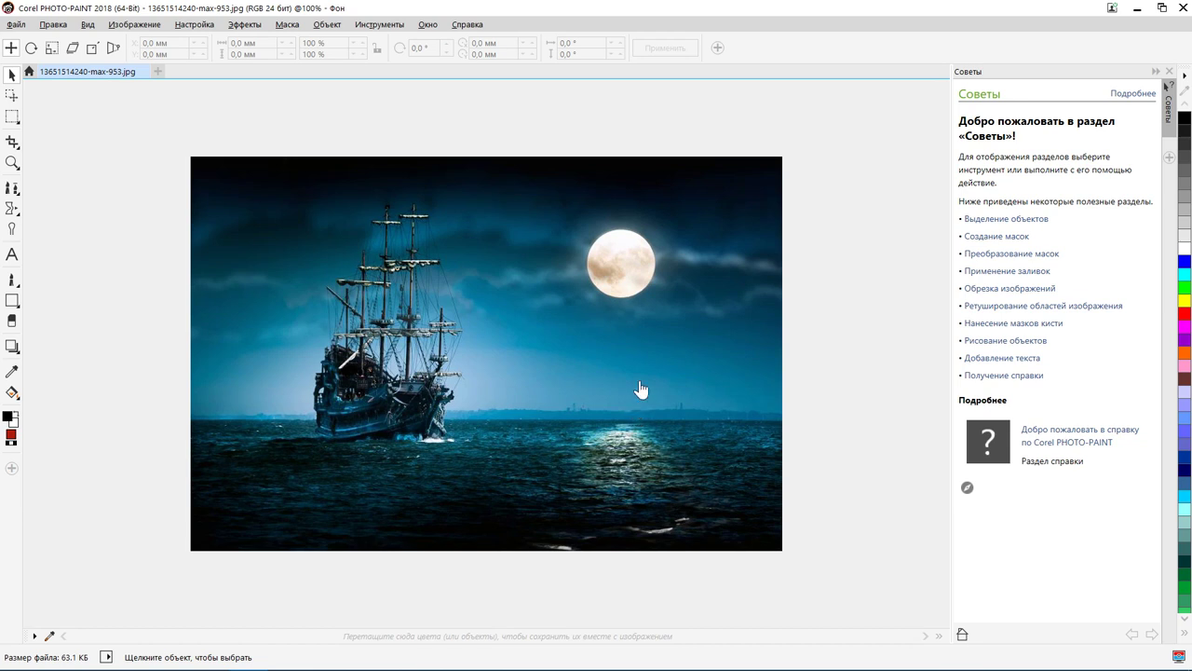
# Preview the Холст (Canvas) texture effect on the whole ship image without applying it.
pyautogui.click(261, 27)
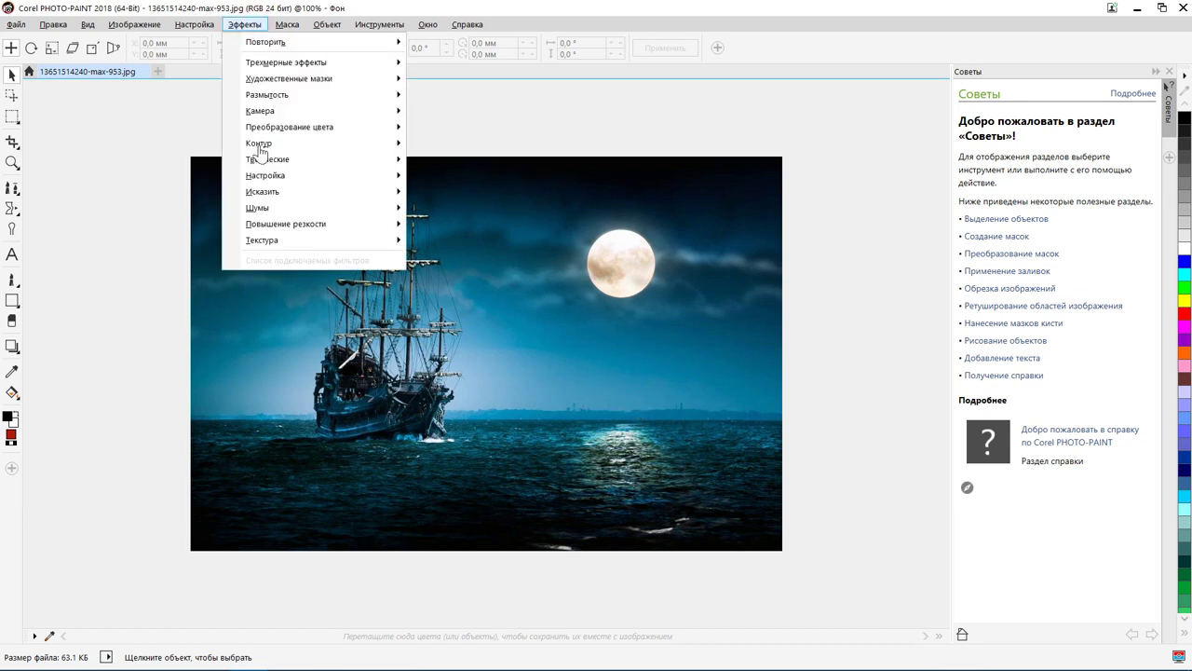
pyautogui.moveTo(354, 246)
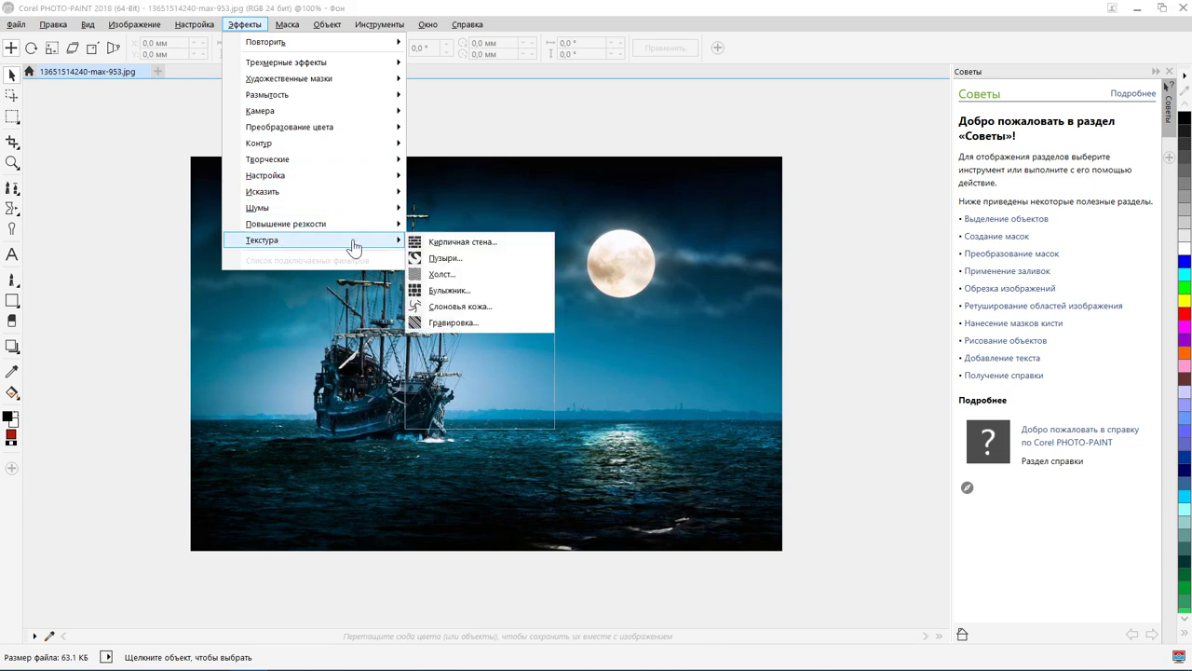
pyautogui.click(460, 276)
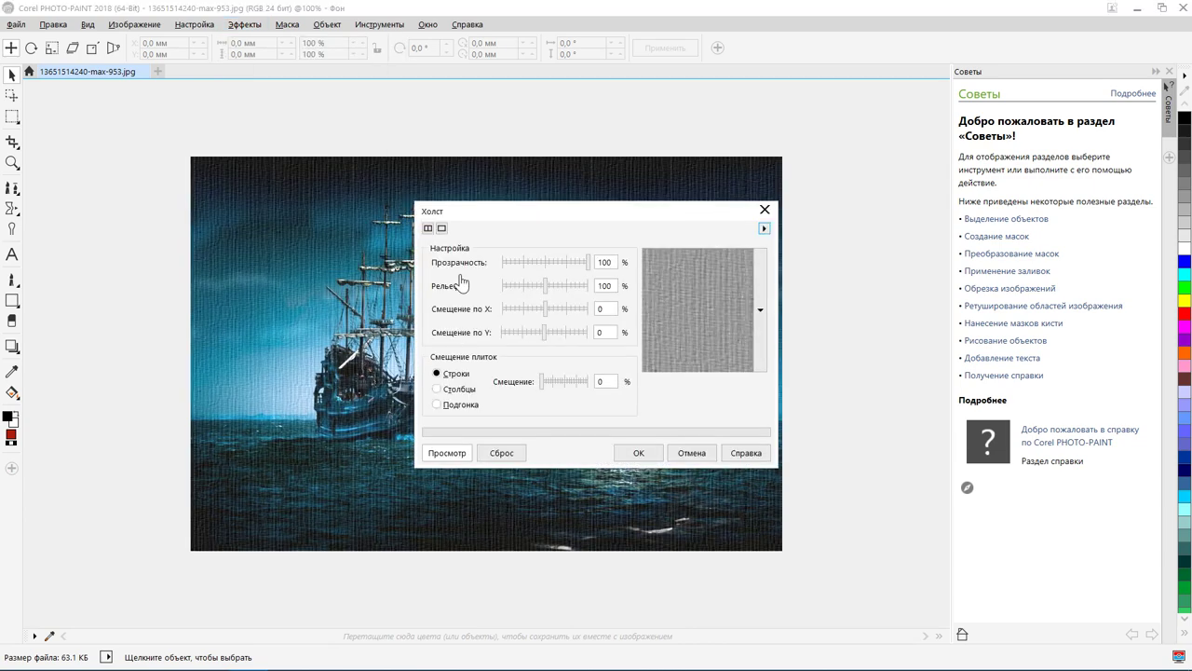
pyautogui.moveTo(489, 208); pyautogui.dragTo(871, 115)
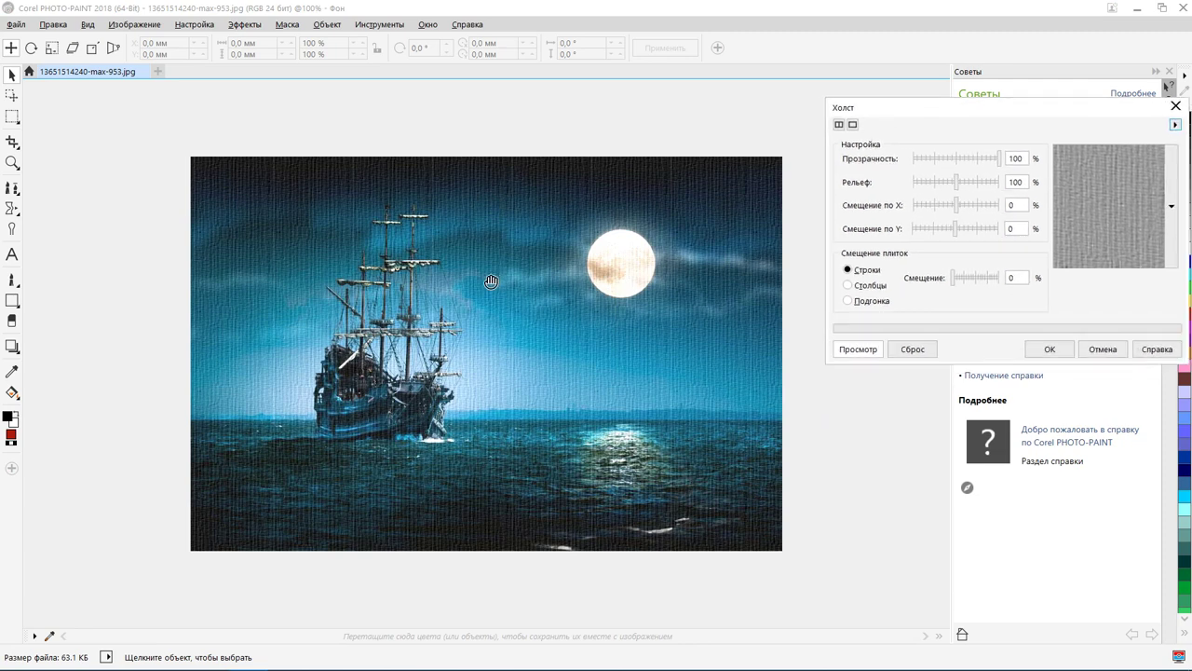
pyautogui.click(1102, 349)
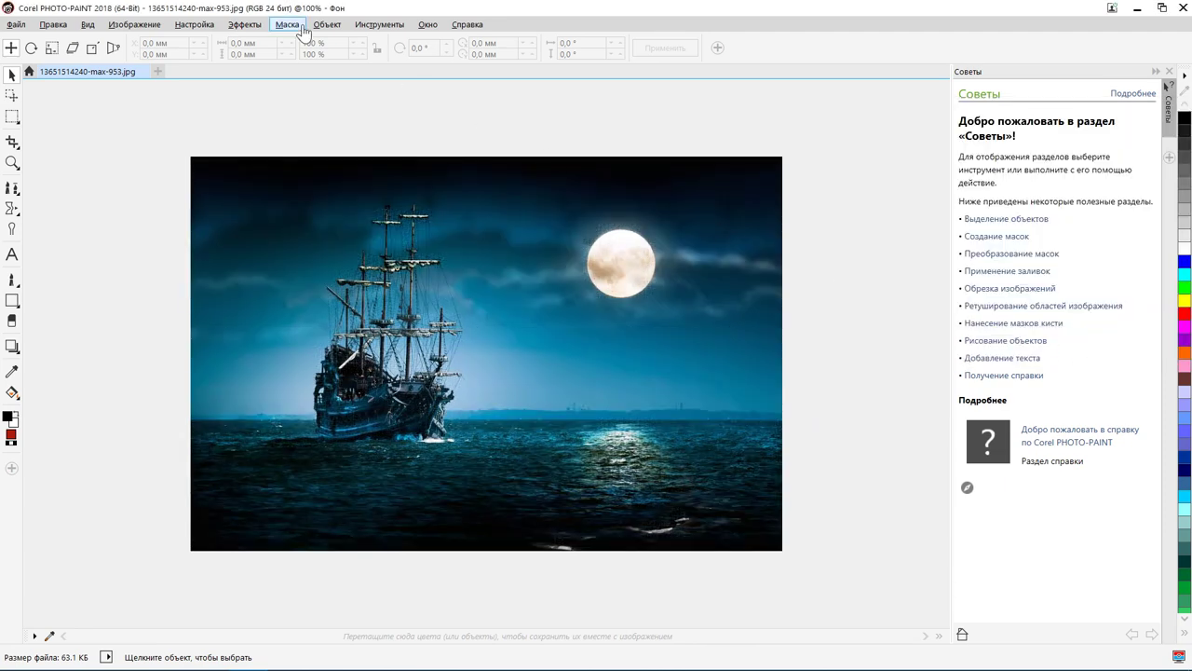
# Preview the Кирпичная стена (Brick Wall) texture effect on the ship image without applying it.
pyautogui.click(300, 26)
pyautogui.moveTo(244, 24)
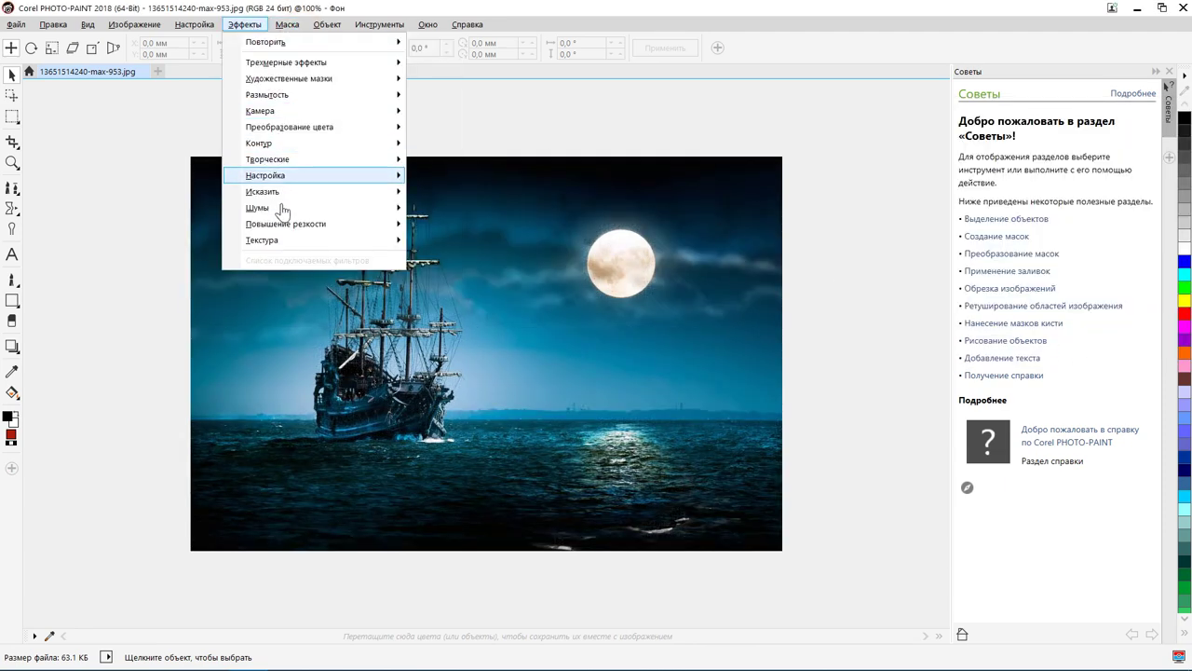
pyautogui.click(424, 245)
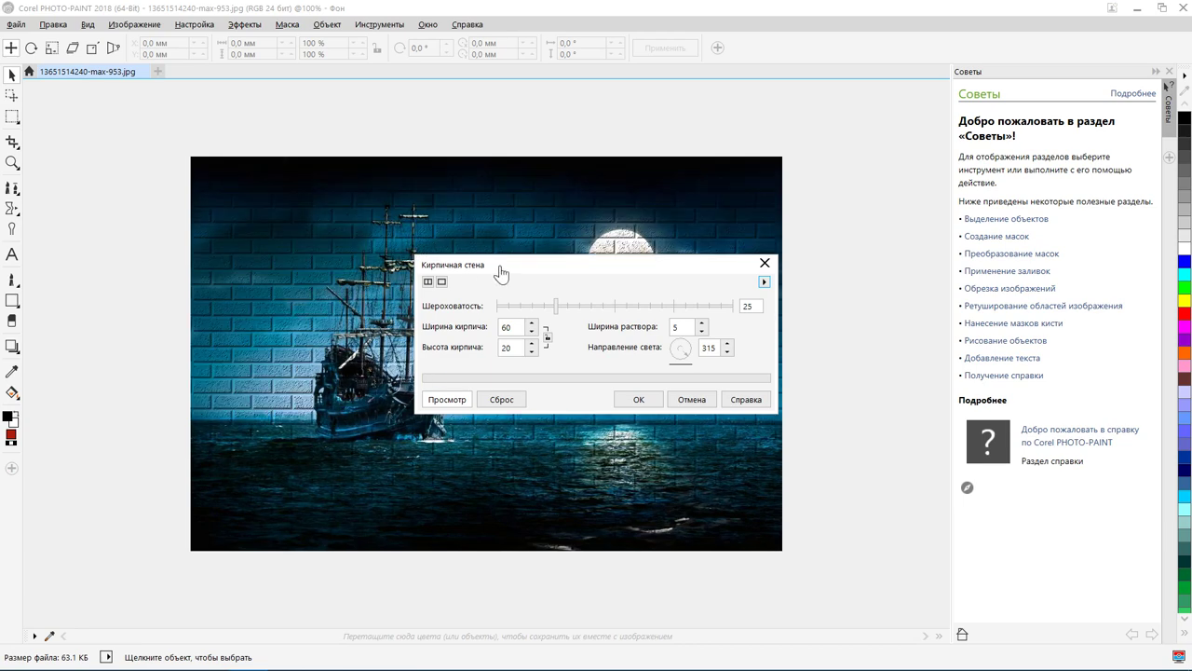
pyautogui.moveTo(500, 271); pyautogui.dragTo(809, 104)
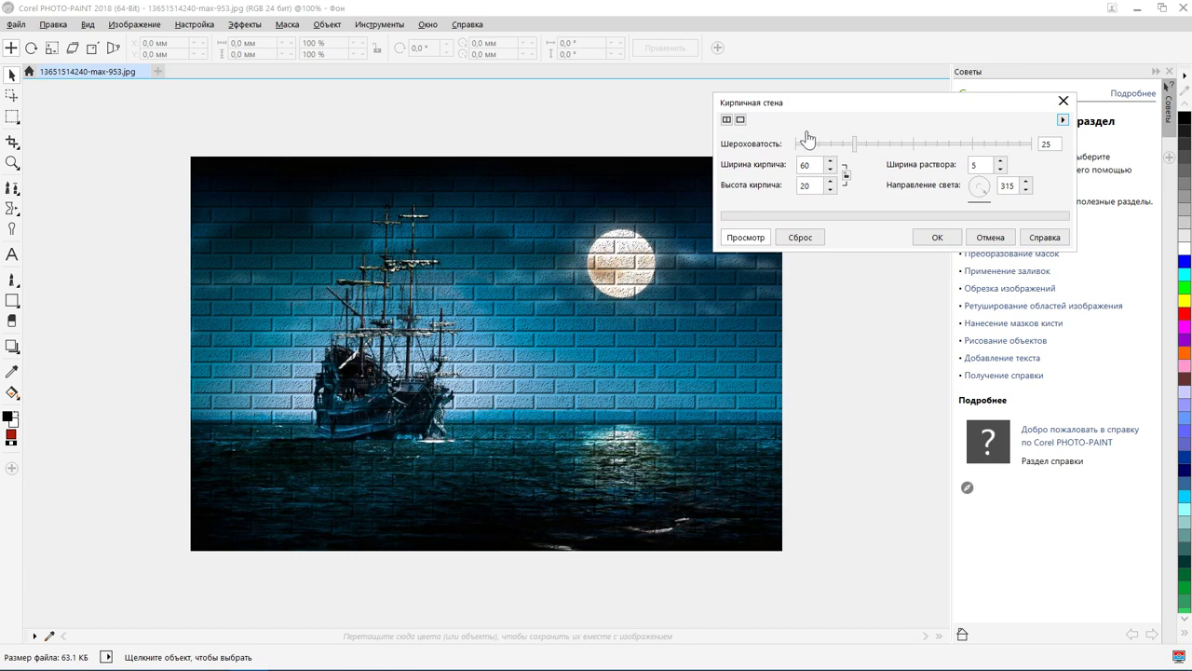
pyautogui.click(981, 239)
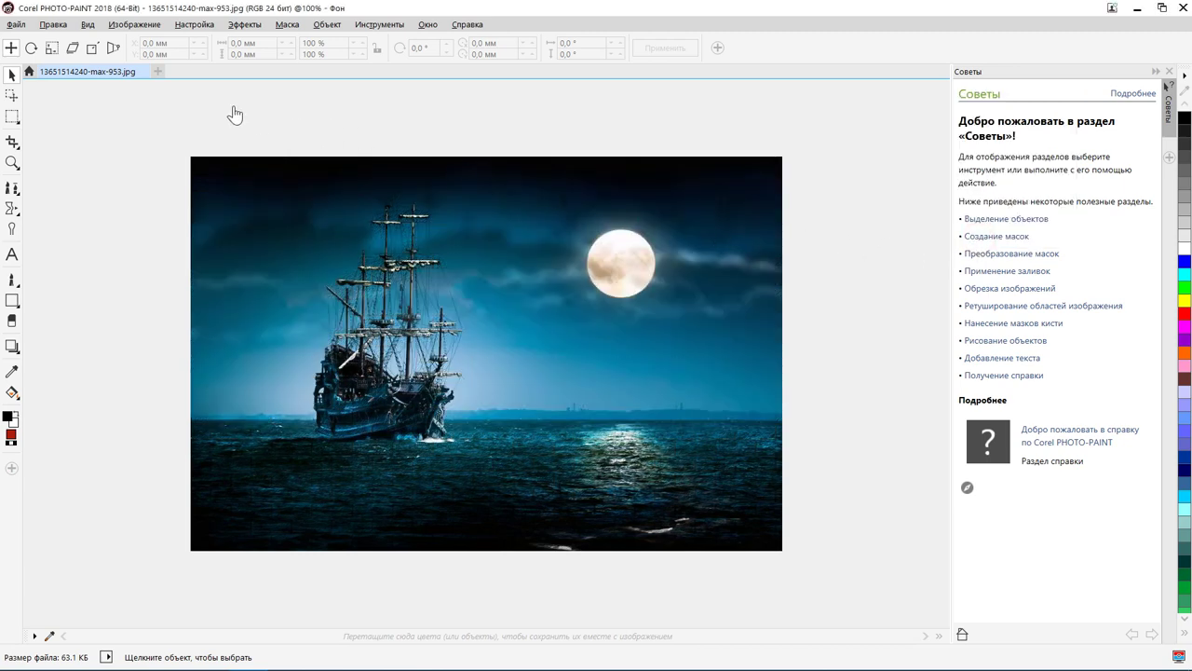
# Preview the Булыжник (Cobblestone) texture effect on the ship image without applying it.
pyautogui.click(14, 25)
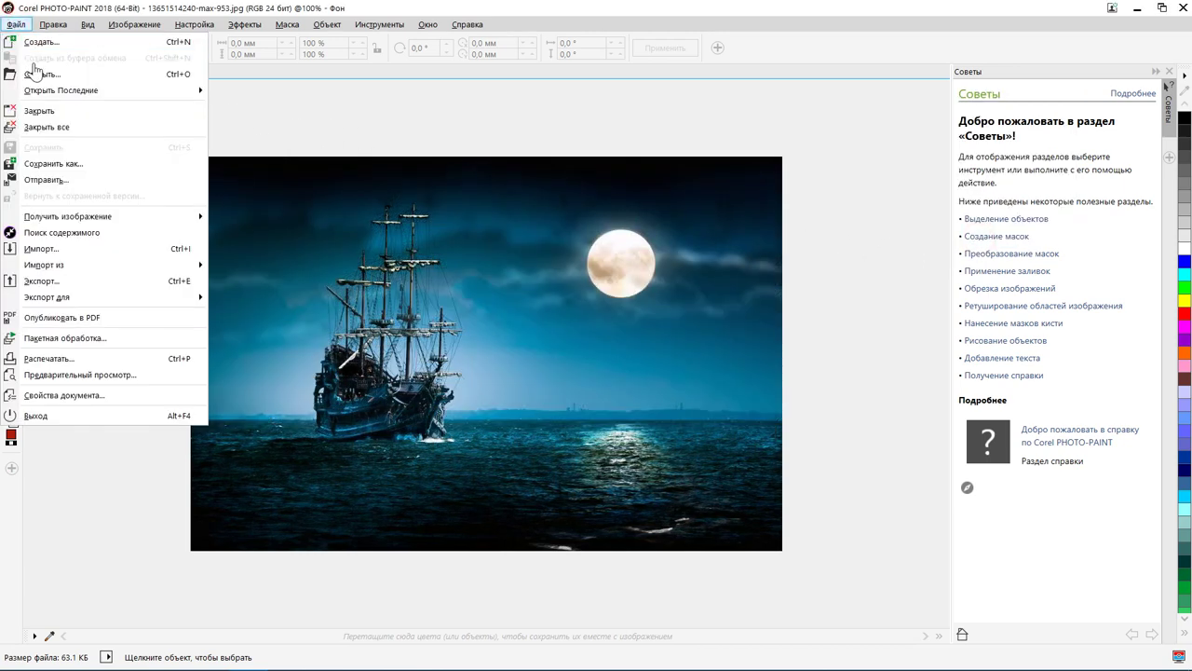
pyautogui.click(266, 93)
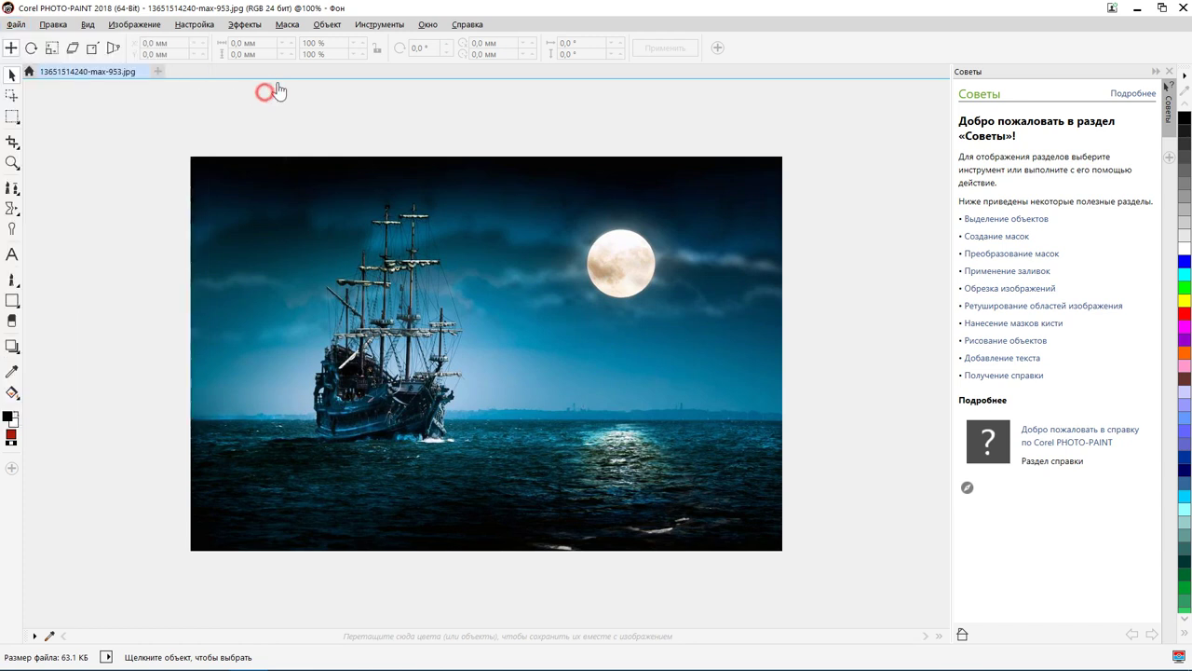
pyautogui.click(246, 25)
pyautogui.moveTo(389, 240)
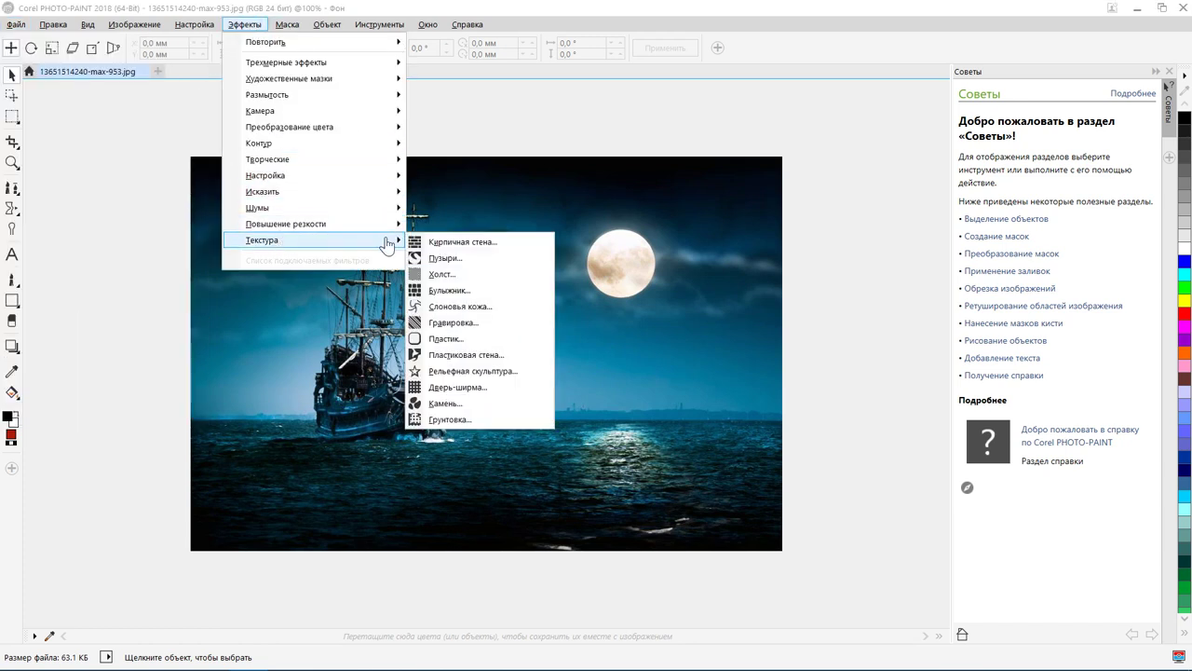
pyautogui.click(468, 290)
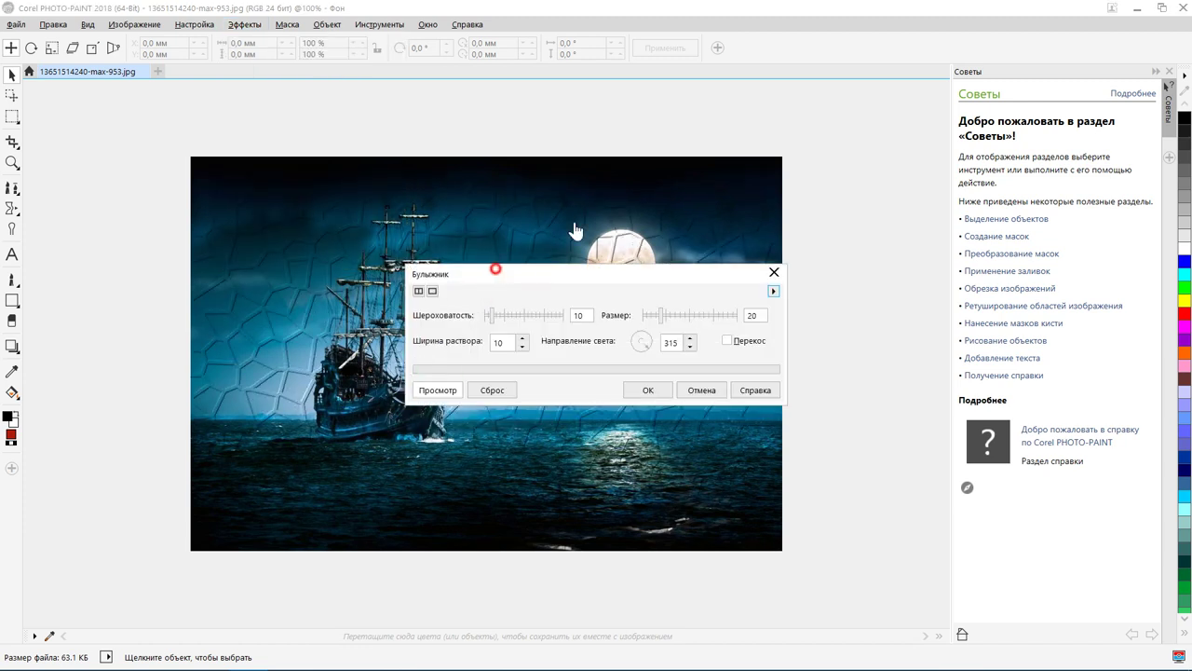
pyautogui.moveTo(495, 273); pyautogui.dragTo(538, 123)
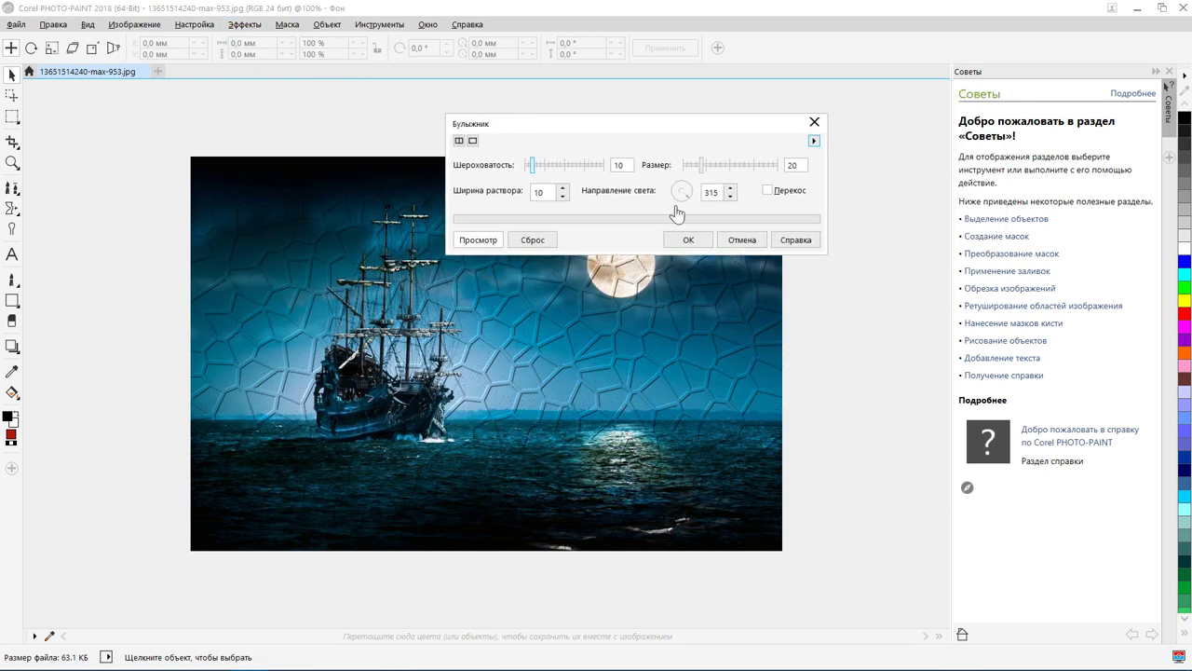
pyautogui.click(739, 241)
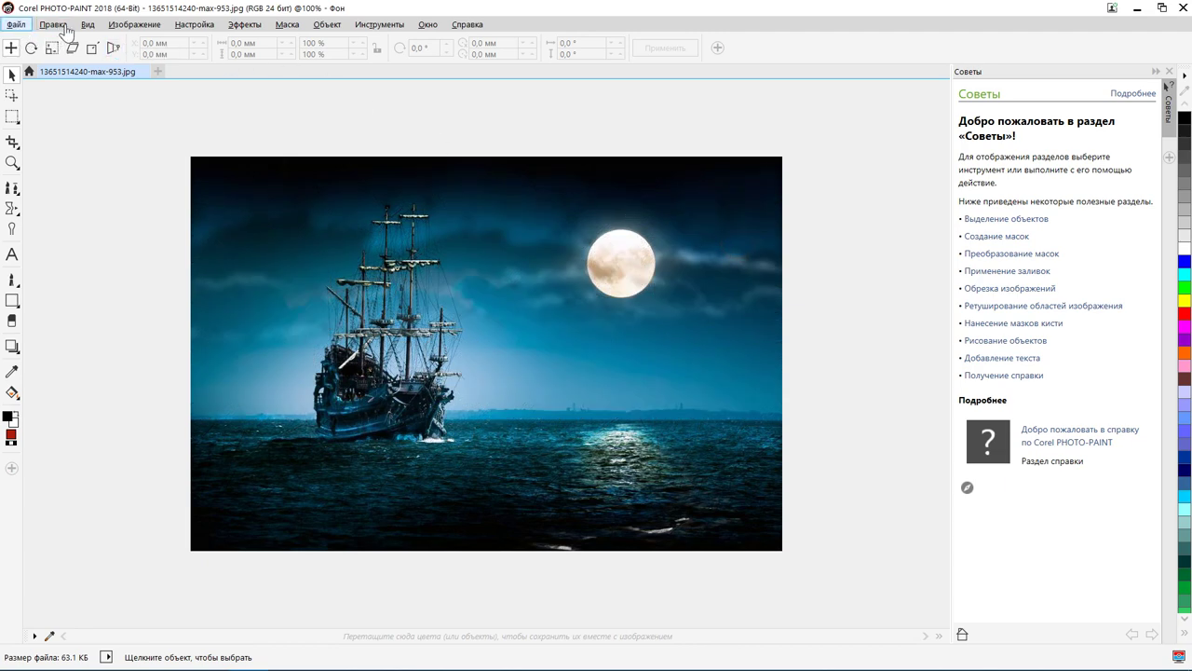
# Set up the Пластик (Plastic) texture effect on the ship image with highlight 7, depth 33 and smoothing 70.
pyautogui.click(245, 24)
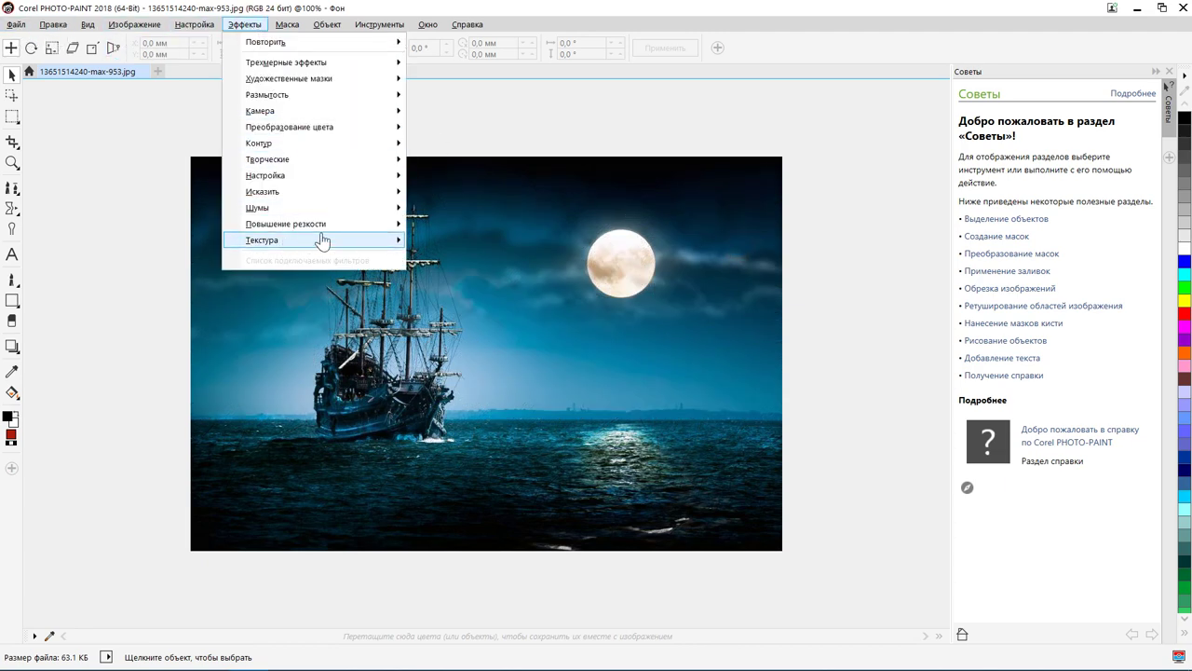
pyautogui.moveTo(322, 239)
pyautogui.click(460, 339)
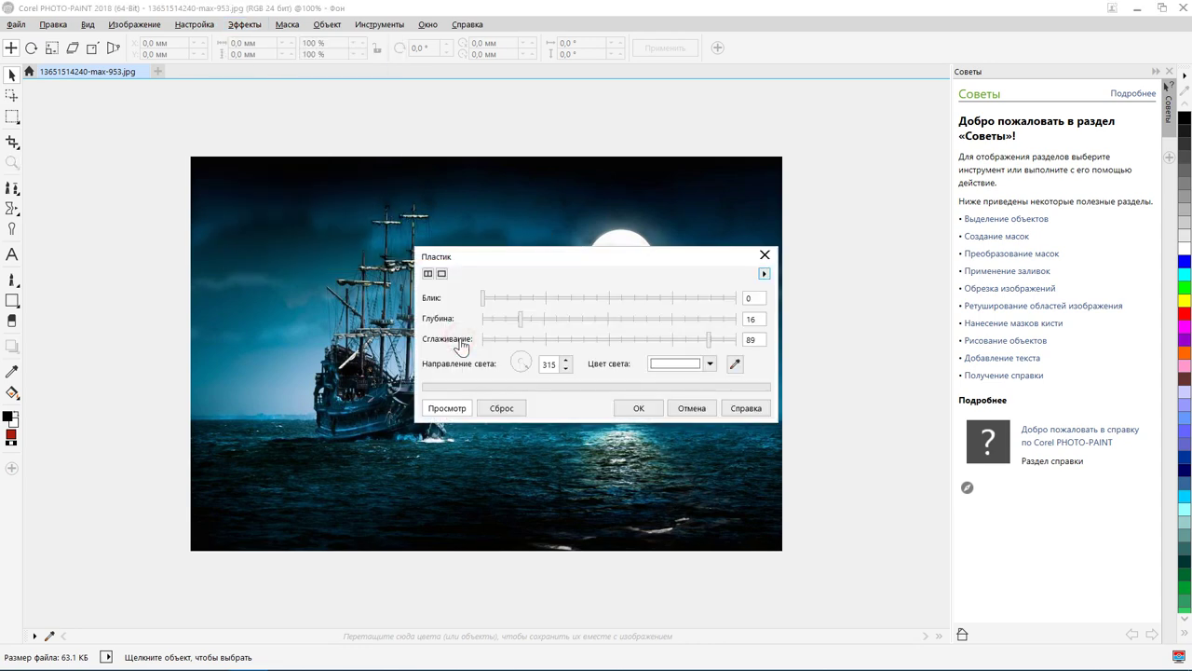
pyautogui.moveTo(487, 265); pyautogui.dragTo(797, 47)
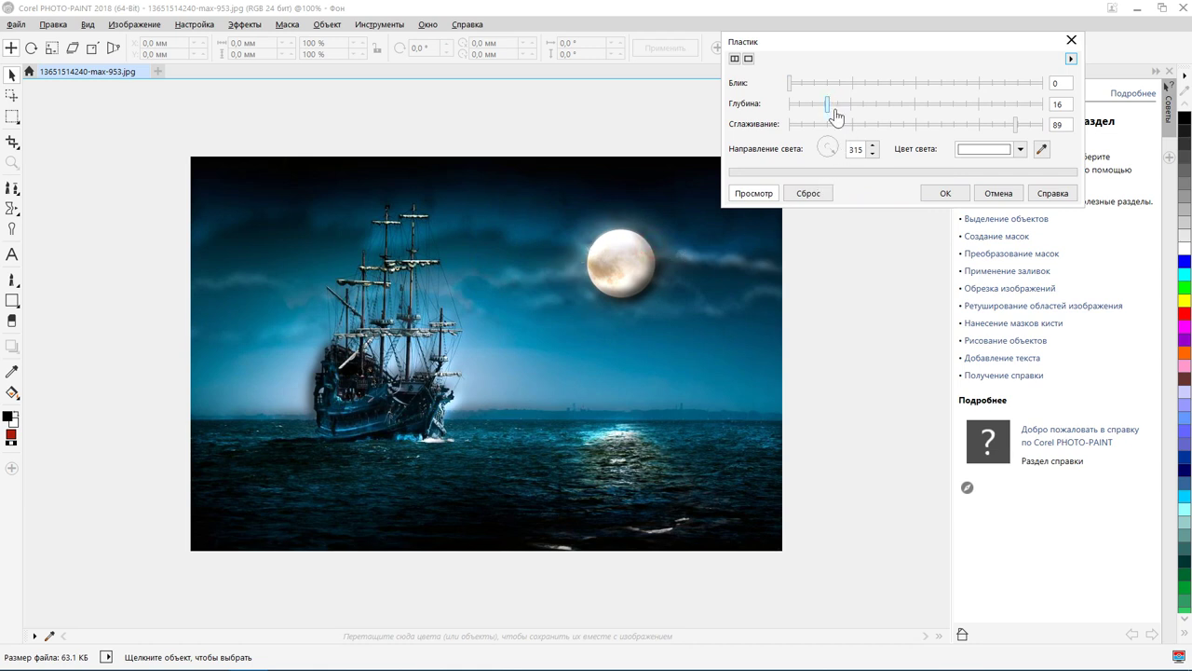
pyautogui.moveTo(1013, 124); pyautogui.dragTo(968, 135)
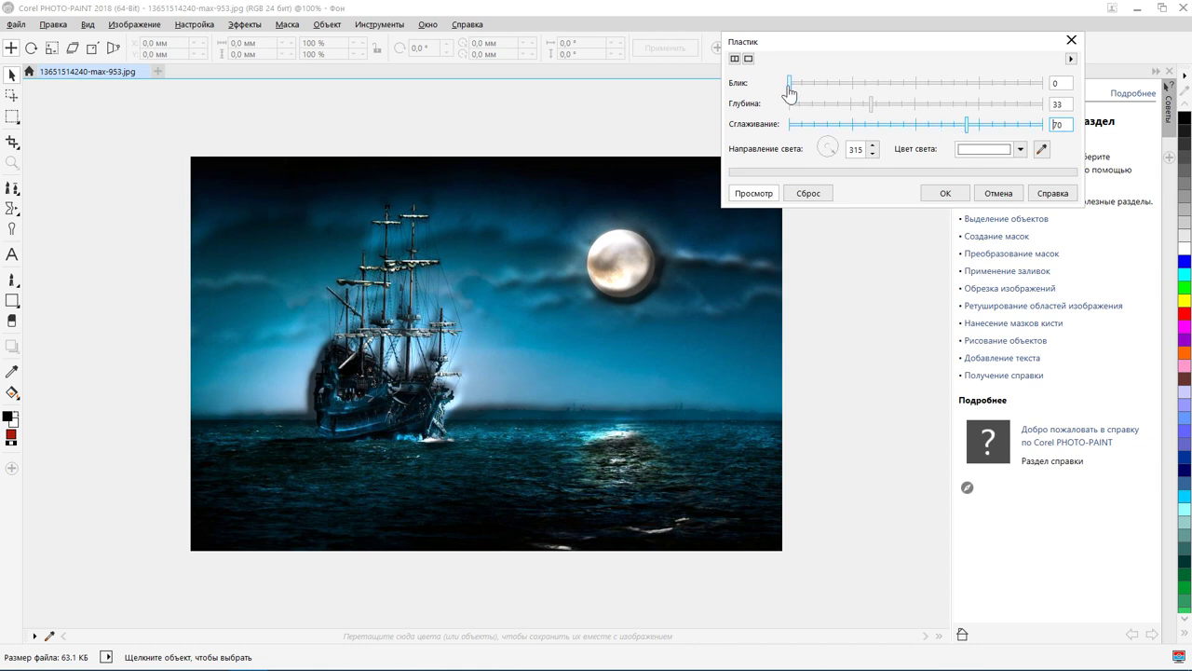
pyautogui.moveTo(790, 84)
pyautogui.mouseDown()
pyautogui.moveTo(1017, 93)
pyautogui.moveTo(810, 88)
pyautogui.mouseUp()
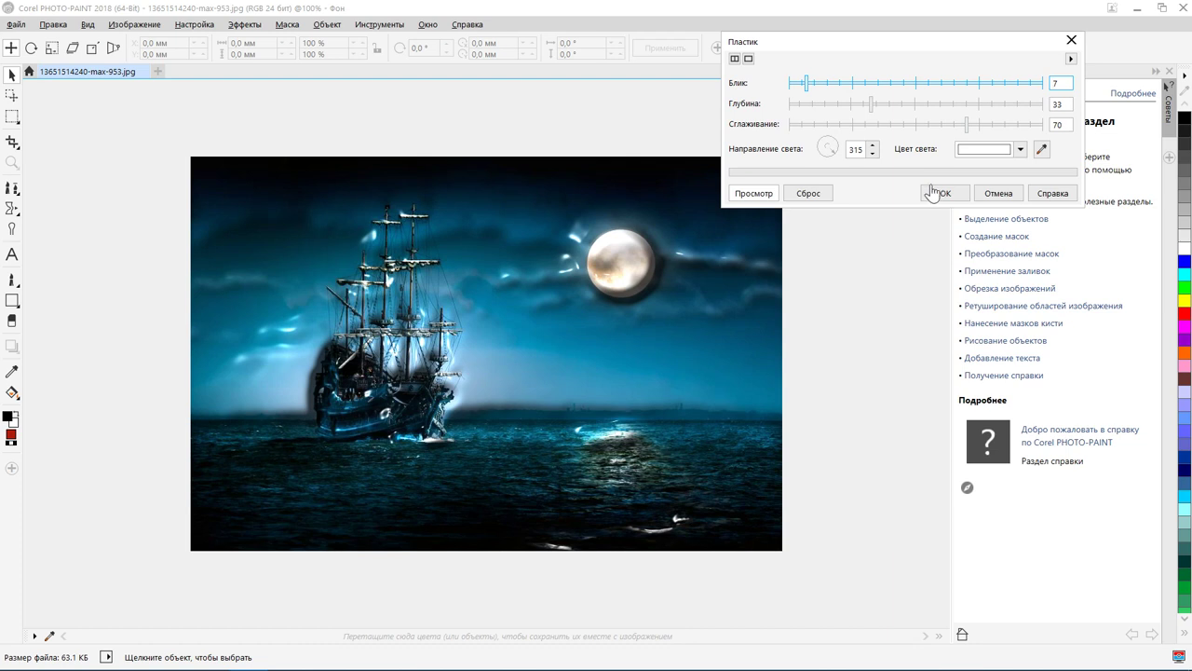
# Try smoothing values of 87 and 80 for the Plastic effect and settle on 92.
pyautogui.moveTo(967, 127); pyautogui.dragTo(1008, 125)
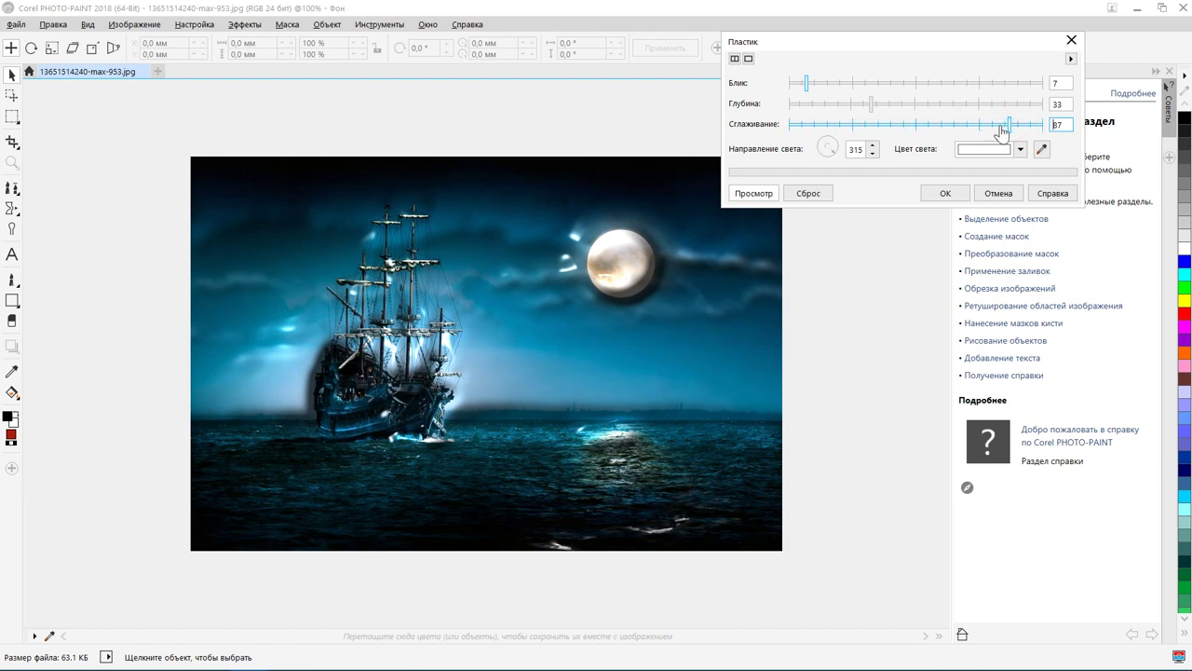
pyautogui.moveTo(1007, 131); pyautogui.dragTo(994, 128)
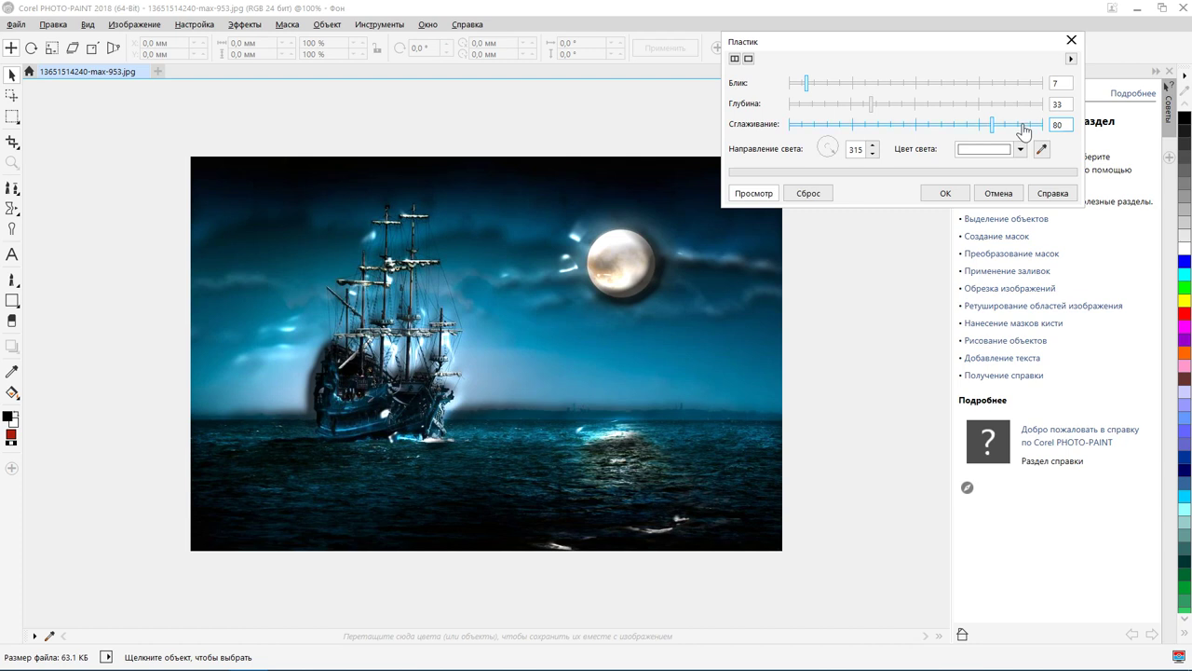
pyautogui.click(1025, 127)
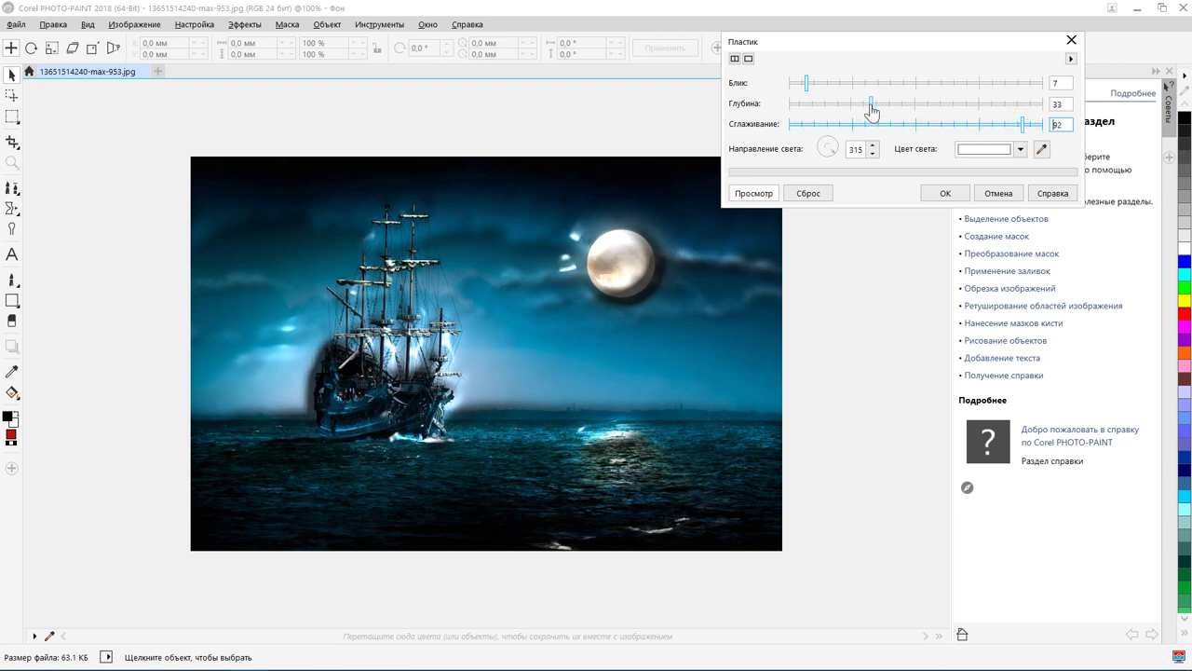
# Set the Plastic effect's depth to 22 and apply the effect to the ship image.
pyautogui.moveTo(871, 105); pyautogui.dragTo(844, 110)
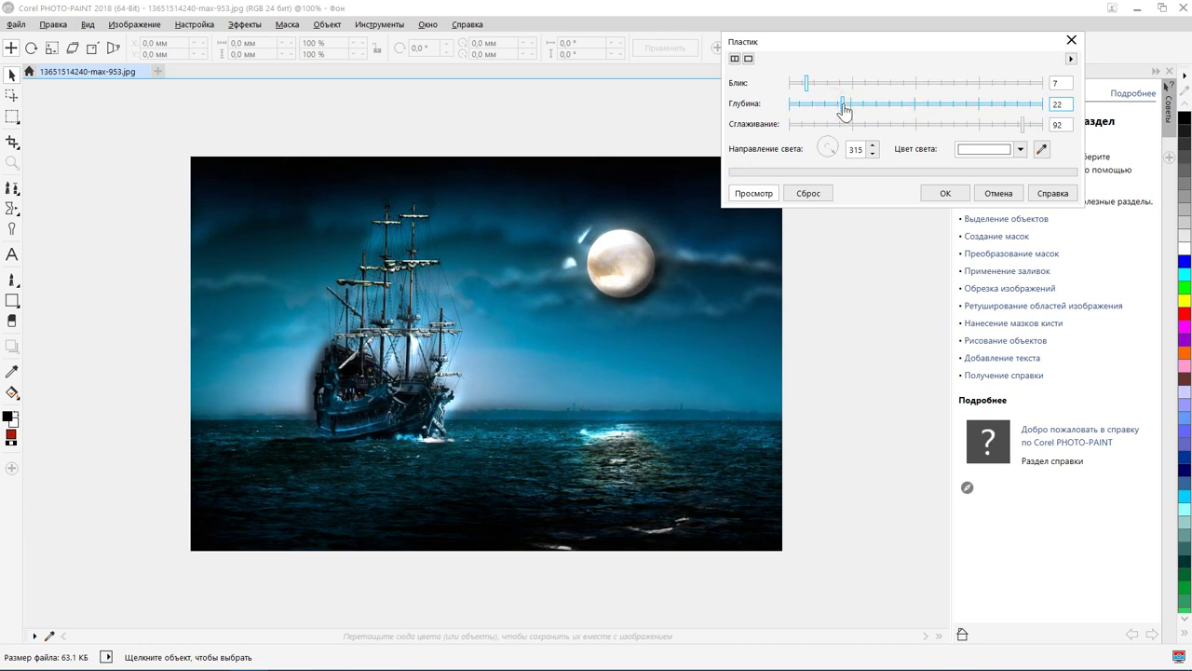
pyautogui.click(937, 194)
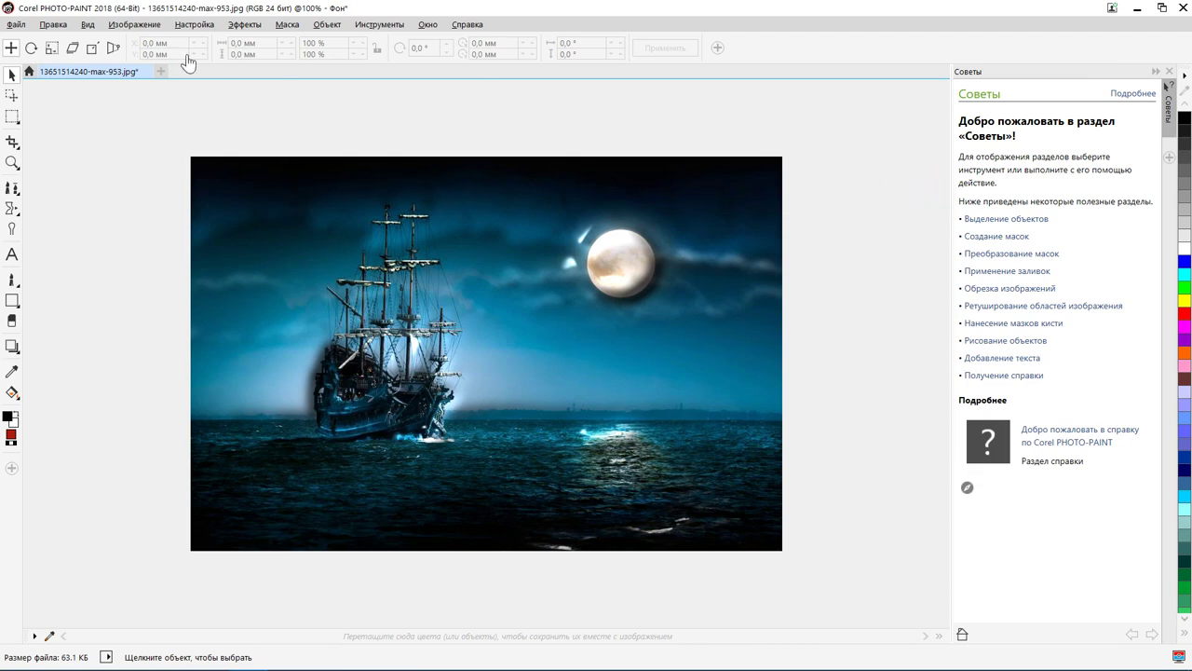
pyautogui.click(16, 24)
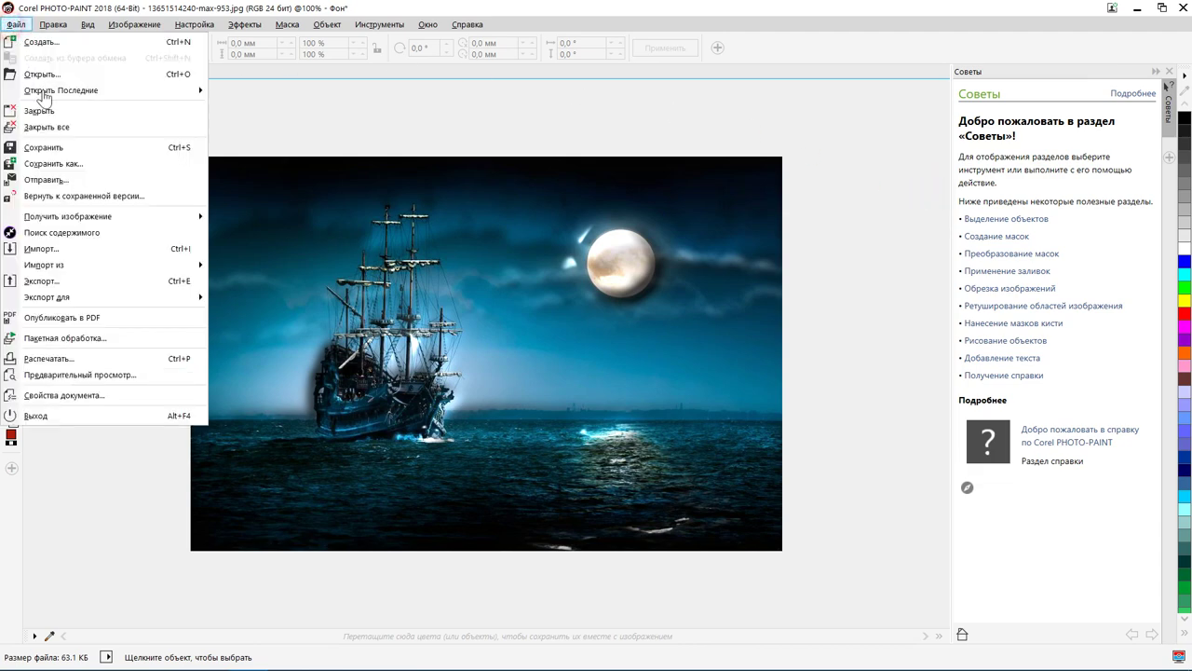
pyautogui.click(80, 280)
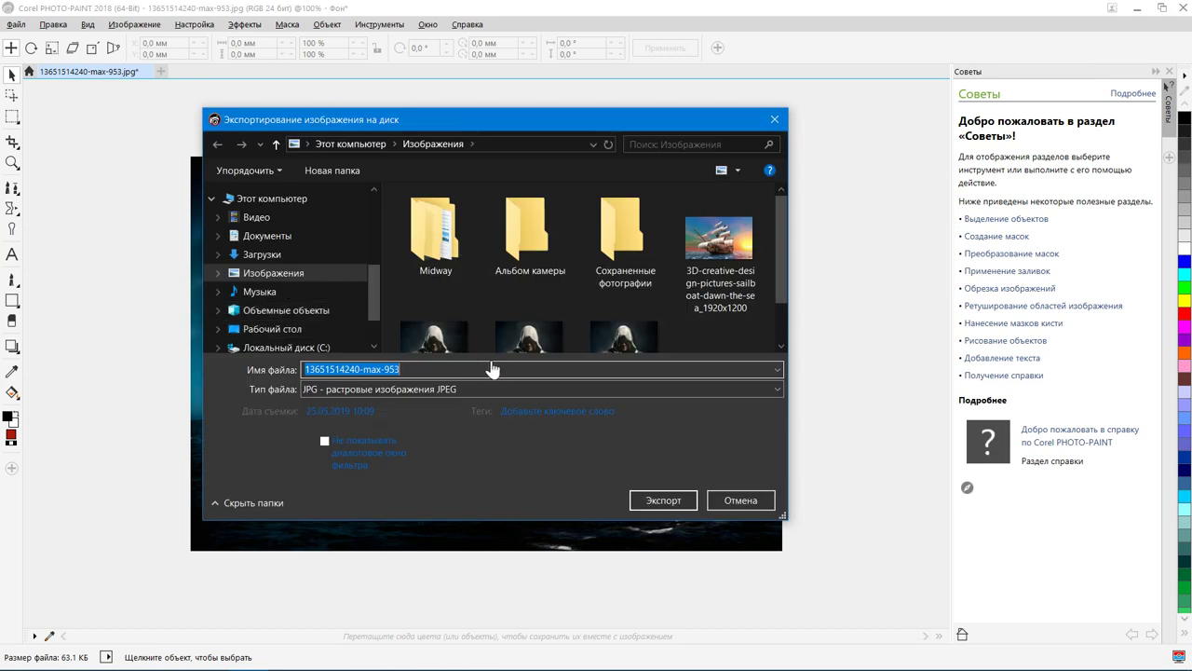
pyautogui.scroll(-1, 506, 349)
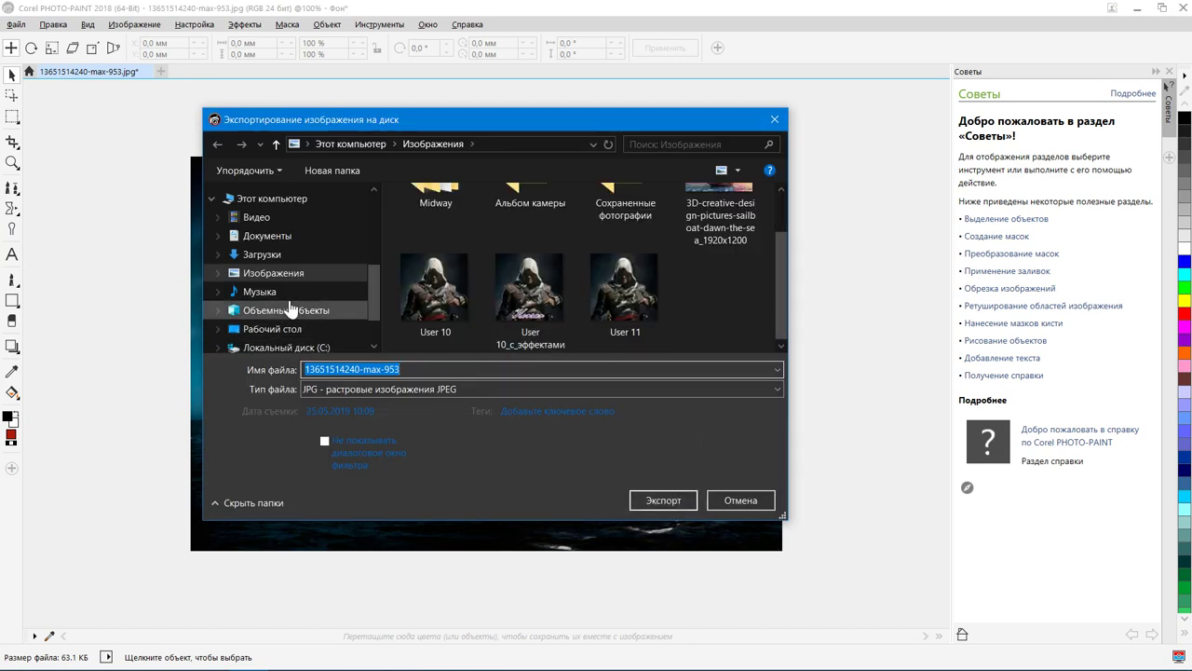
pyautogui.click(270, 328)
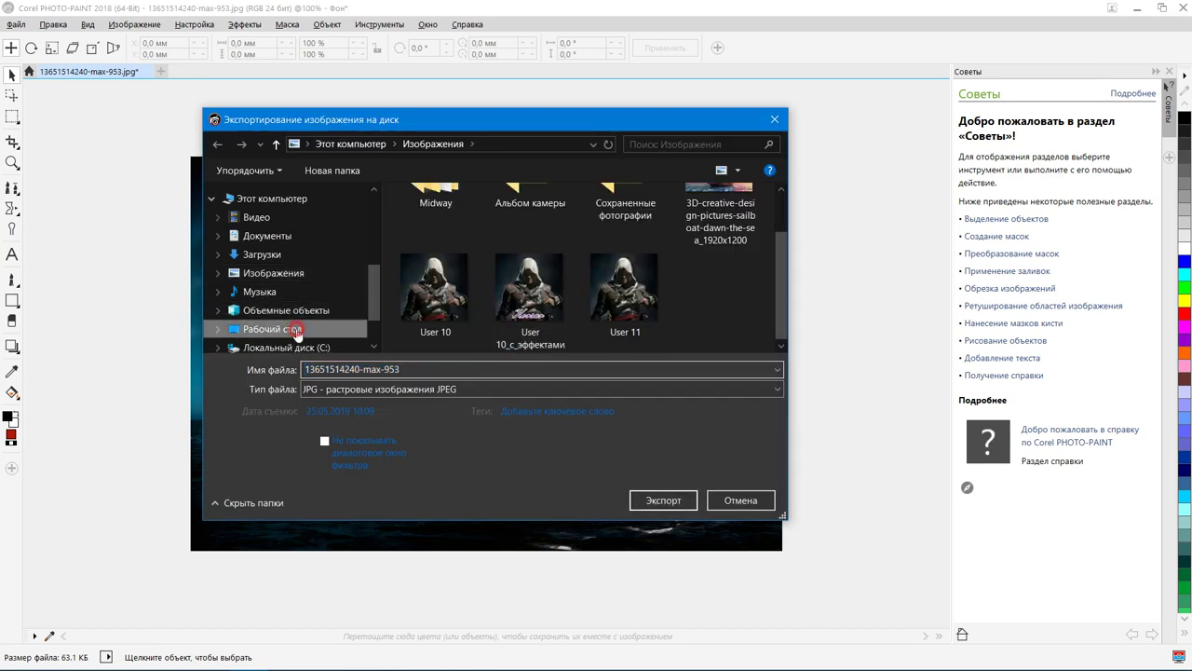
pyautogui.click(683, 500)
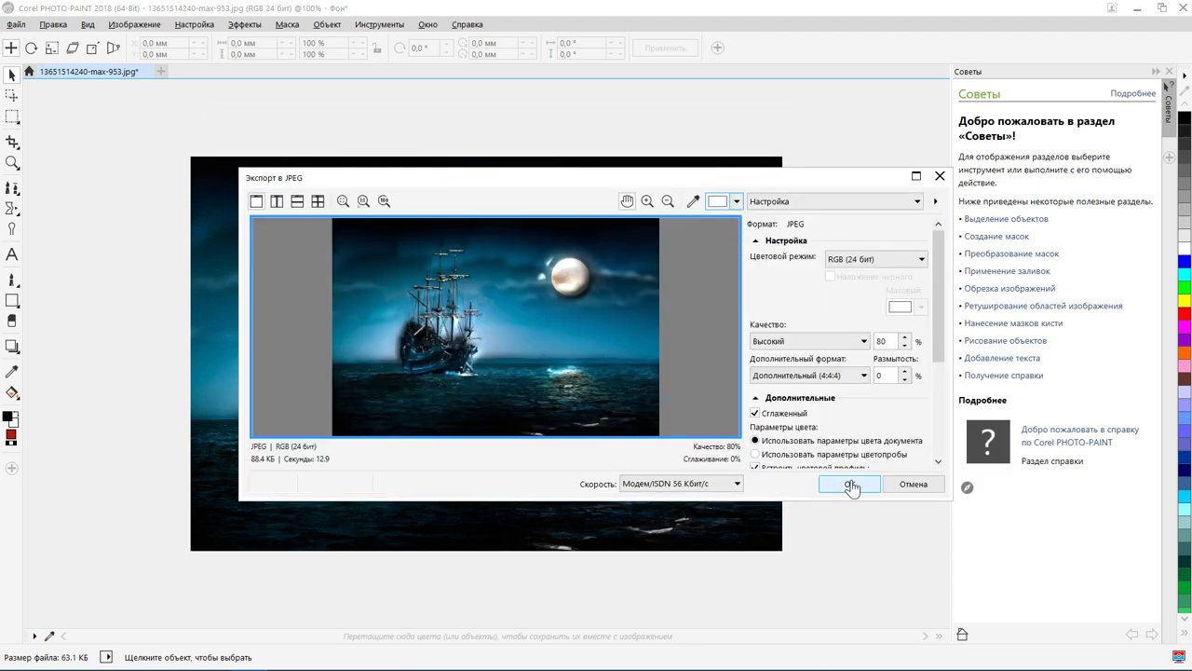
# Check the JPEG export preview and settings, choose the JPEG высокого качества (high quality) preset and complete the export.
pyautogui.scroll(2, 540, 356)
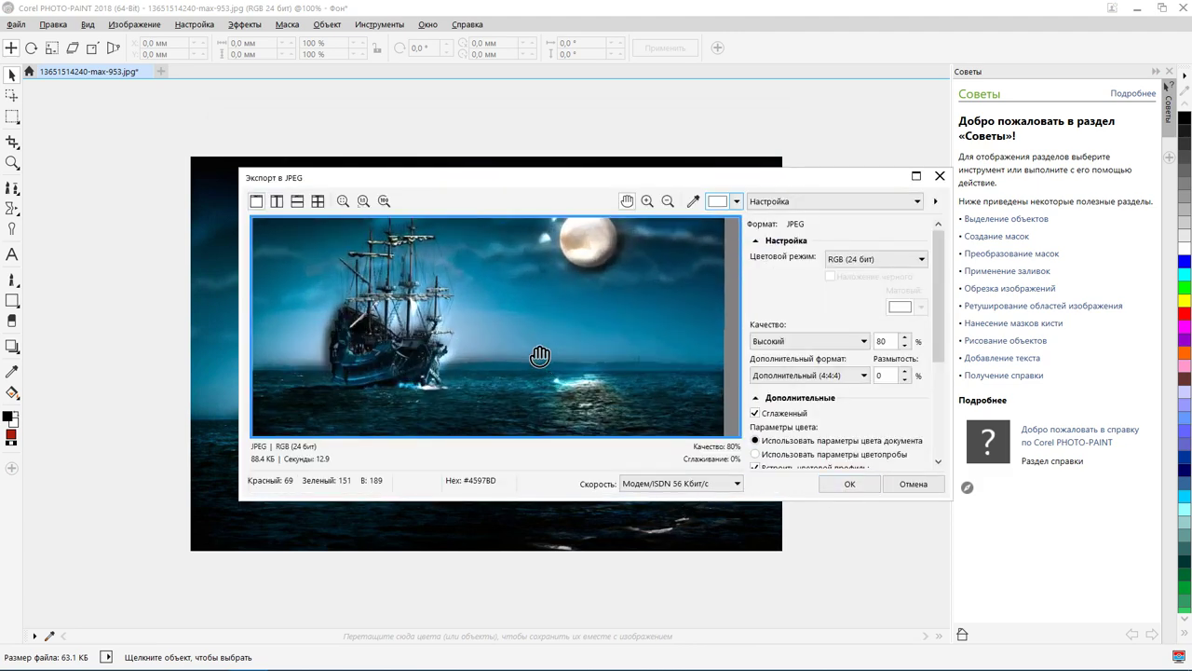
pyautogui.scroll(-2, 540, 356)
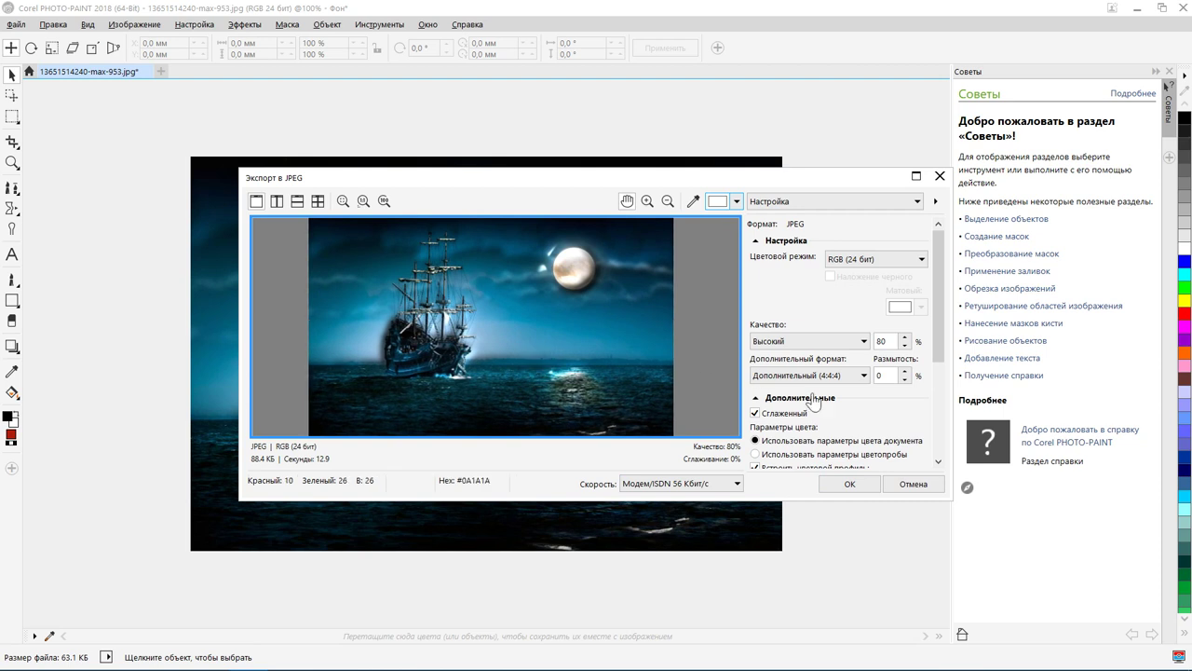
pyautogui.moveTo(936, 326); pyautogui.dragTo(957, 436)
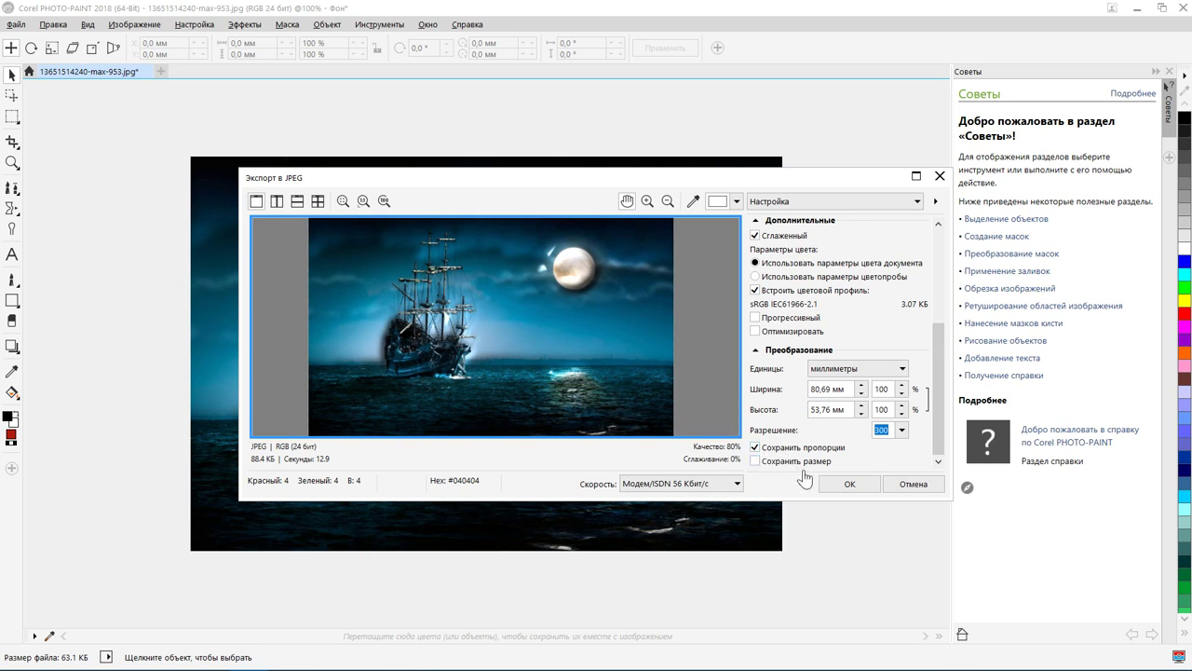
pyautogui.click(917, 201)
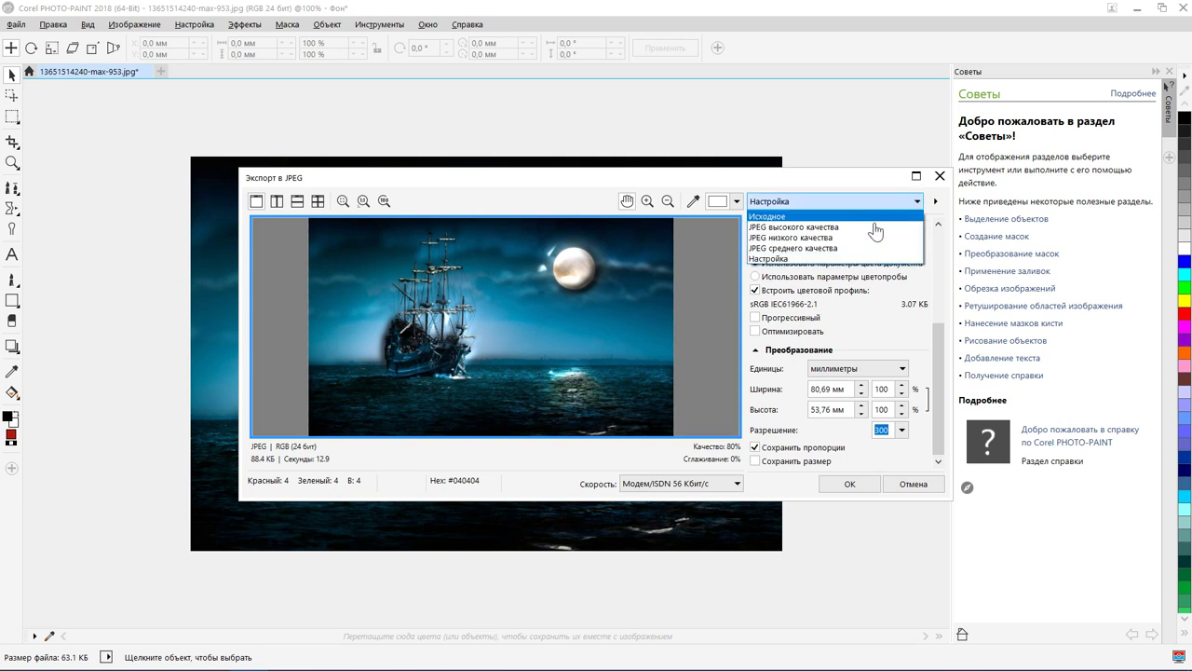
pyautogui.click(871, 227)
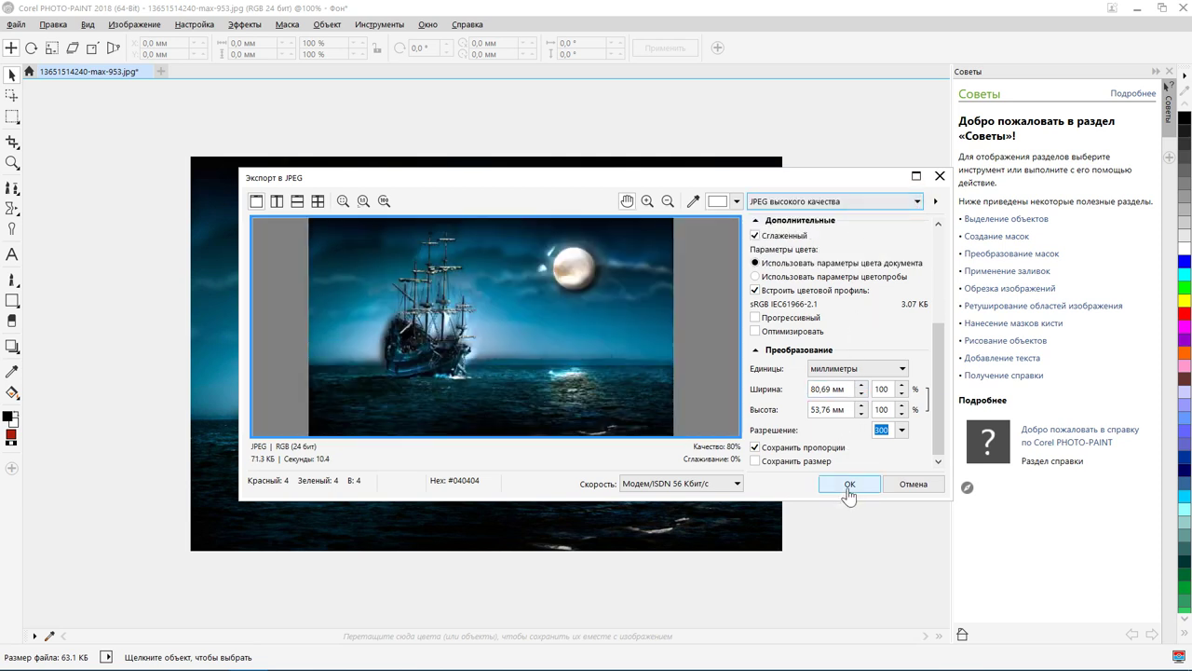
pyautogui.click(850, 485)
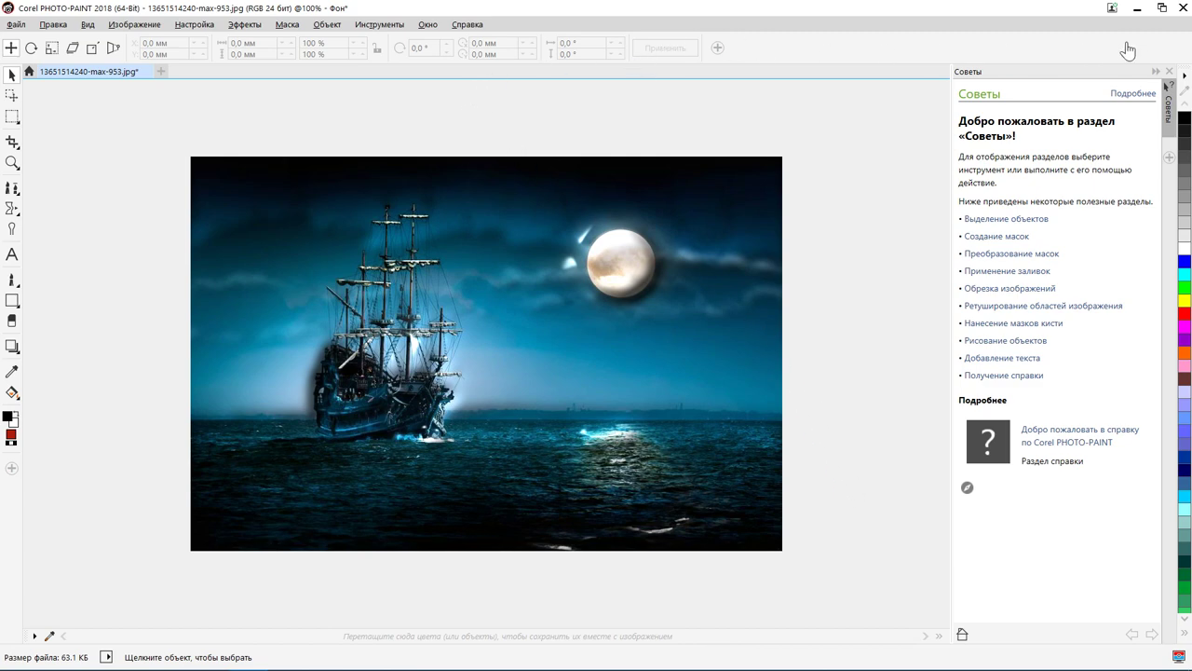
# Shrink the editor window to reach the desktop, view the exported ship image in the image viewer and exit the viewer.
pyautogui.click(1161, 7)
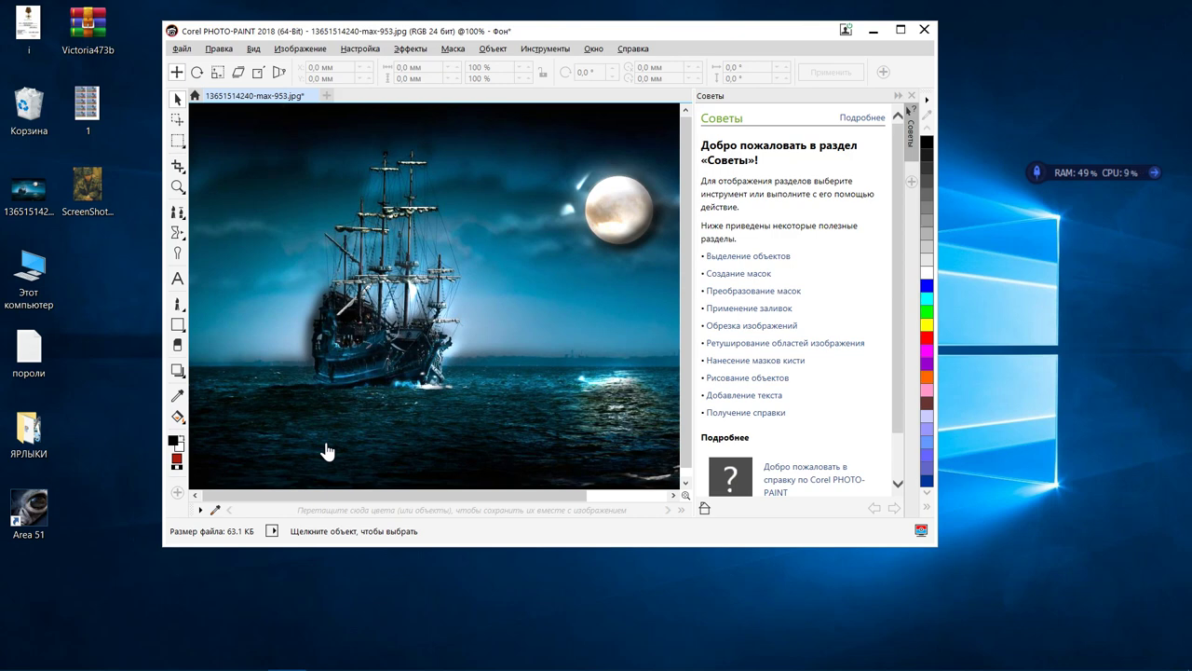
pyautogui.doubleClick(28, 198)
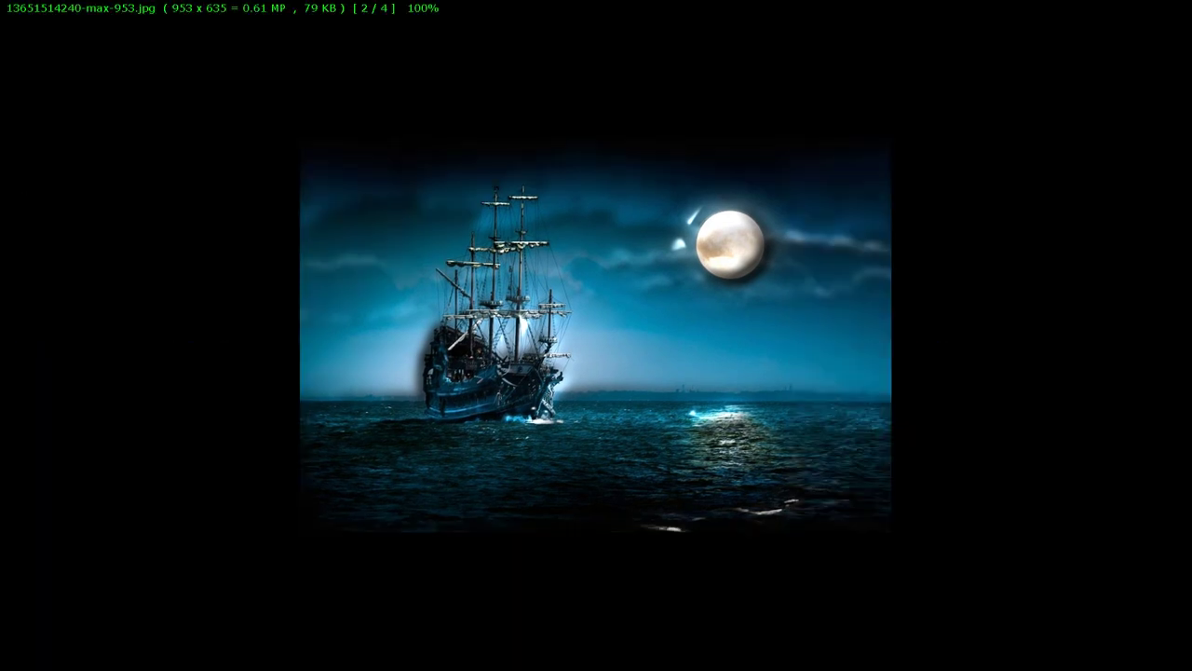
pyautogui.rightClick(606, 312)
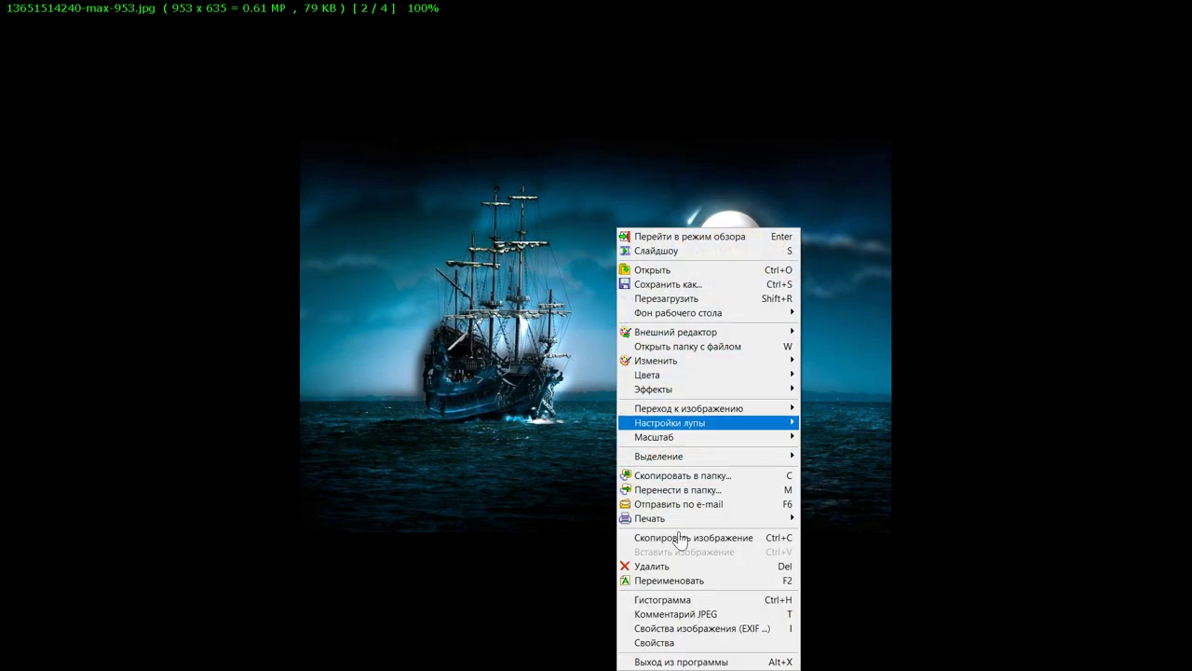
pyautogui.click(679, 657)
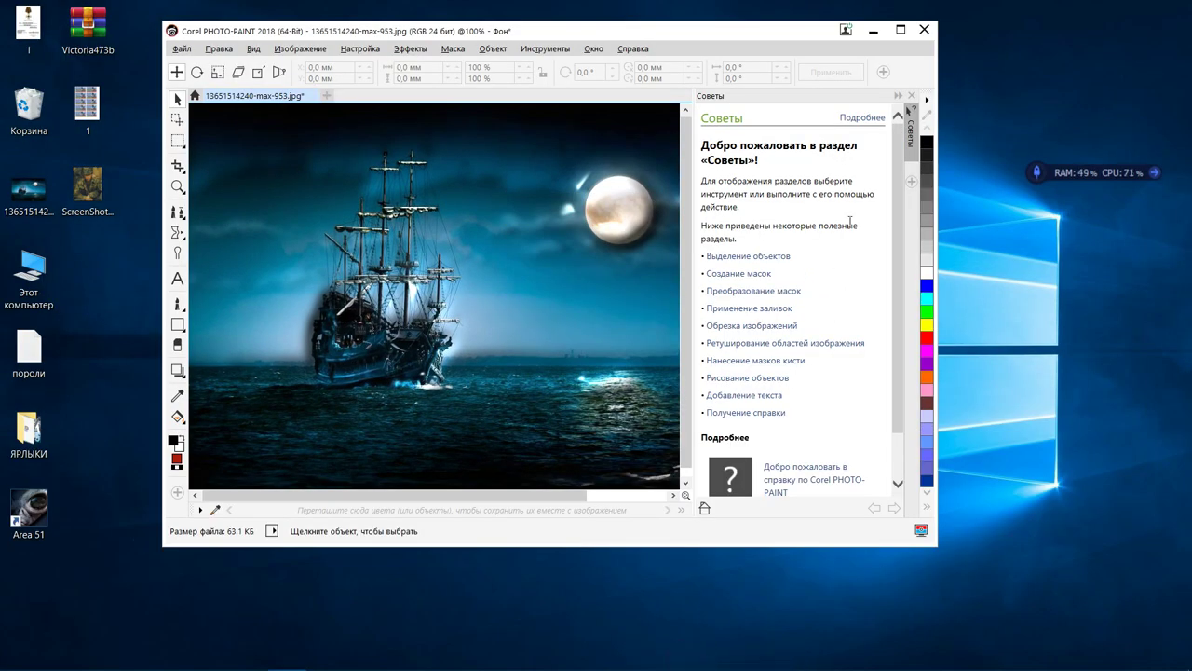